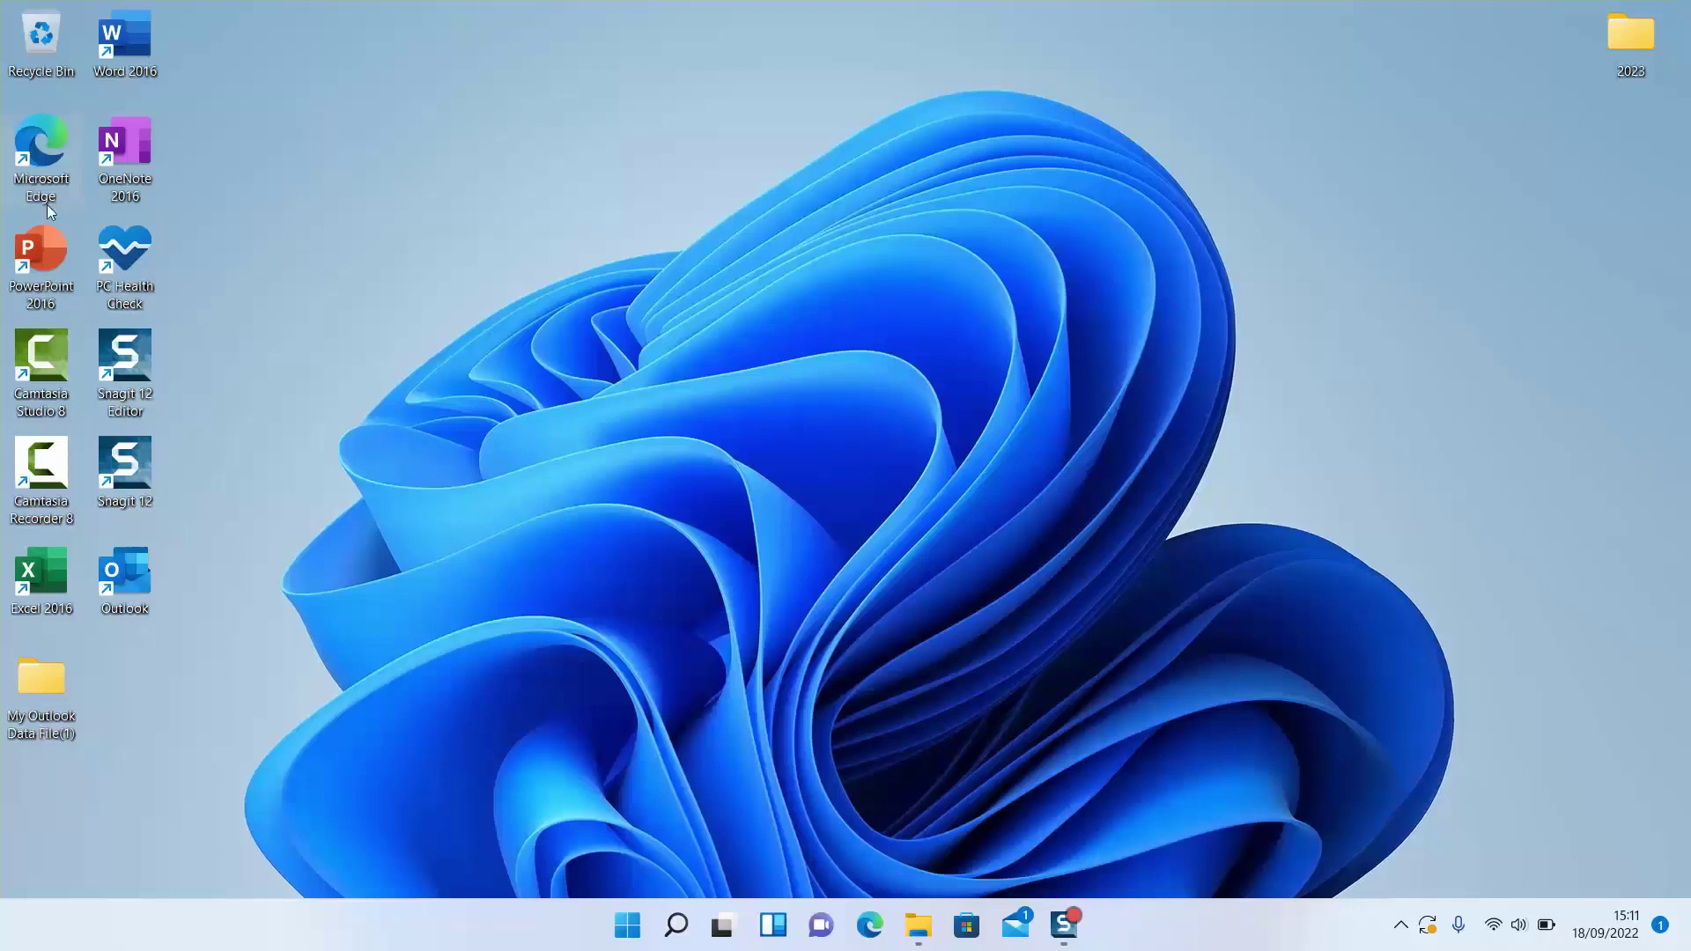
# Open Microsoft Edge and search the web for "download windows 11".
pyautogui.doubleClick(33, 182)
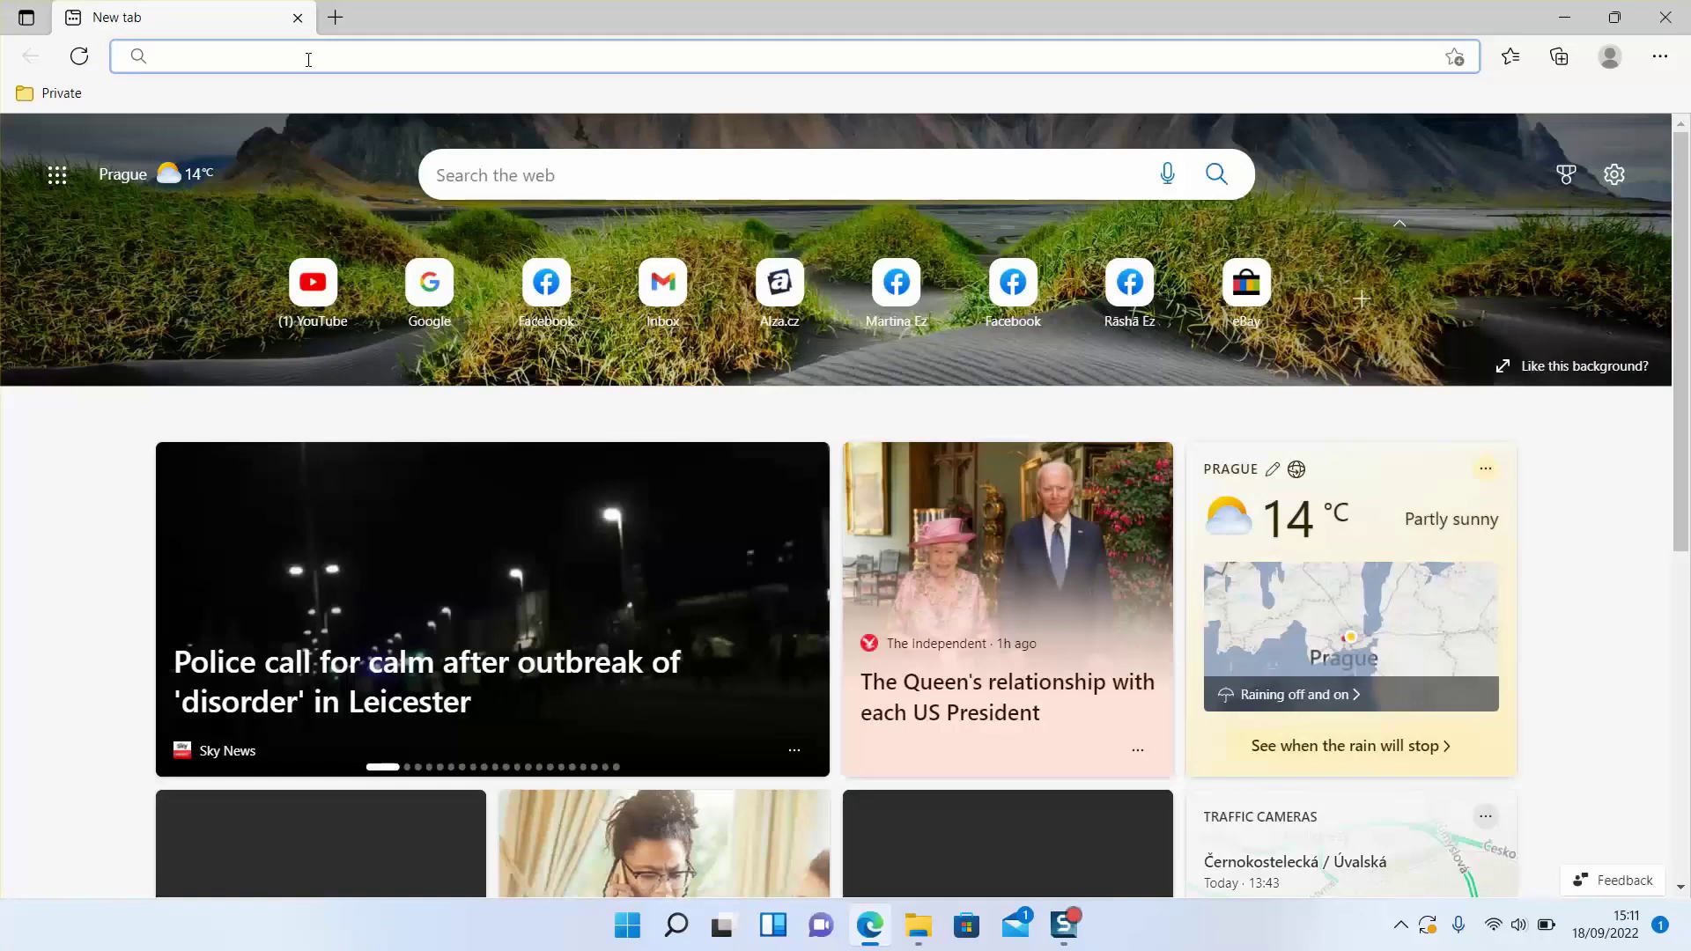
pyautogui.click(308, 57)
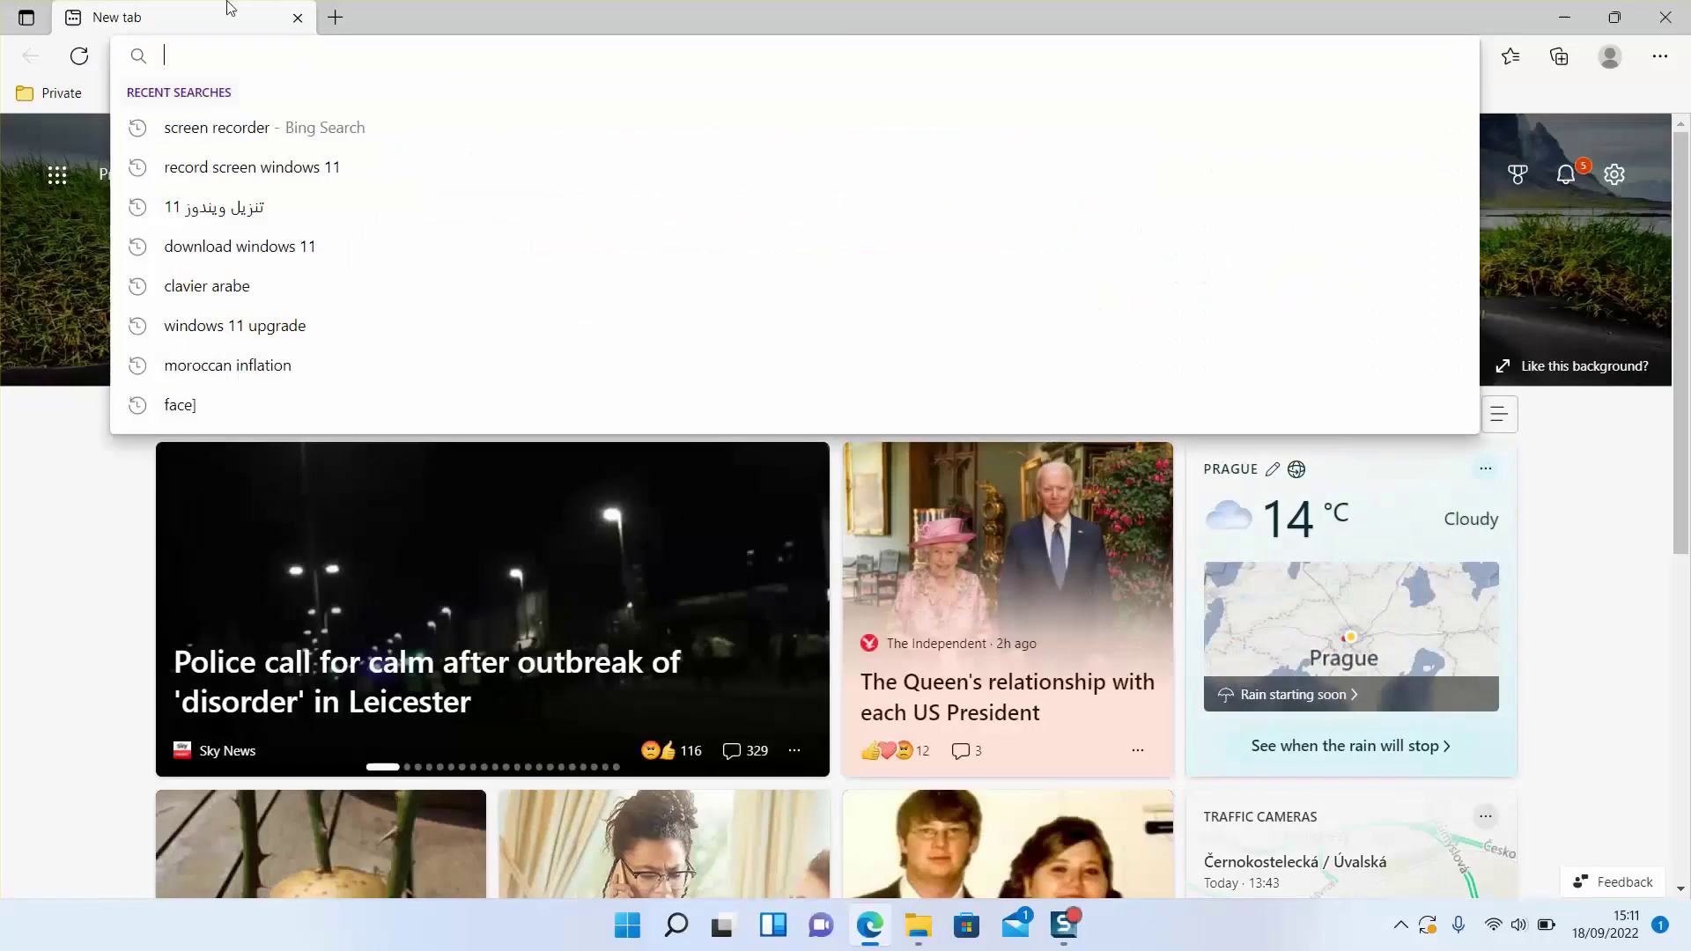
pyautogui.write('dow')
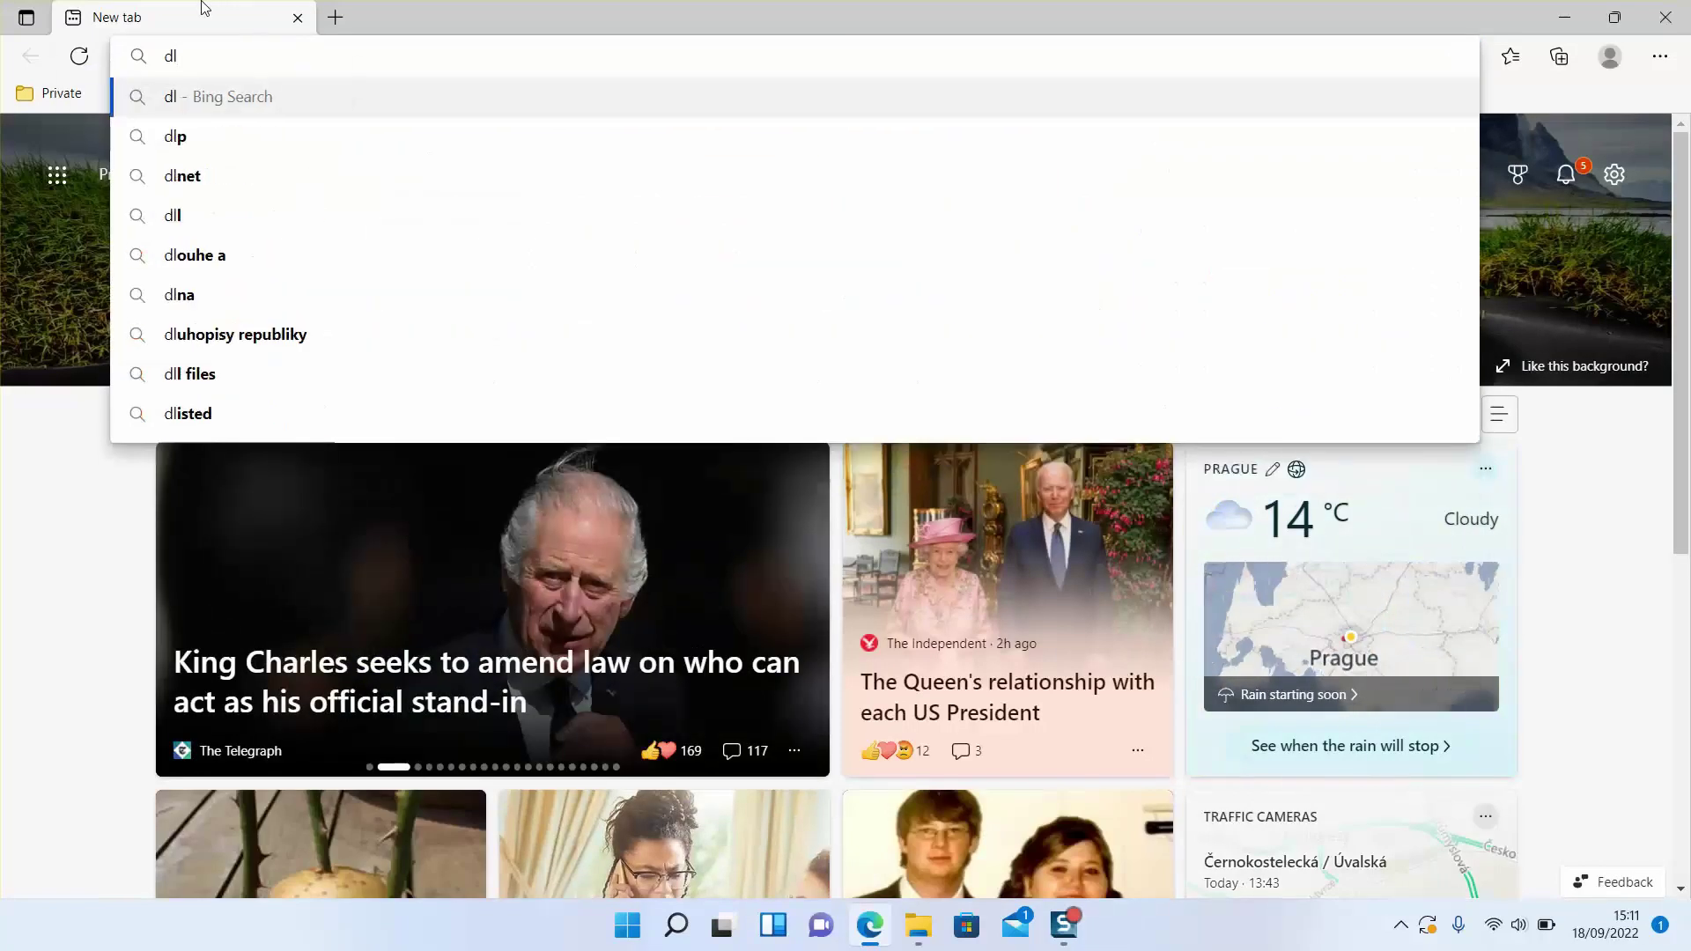
pyautogui.write('nload w')
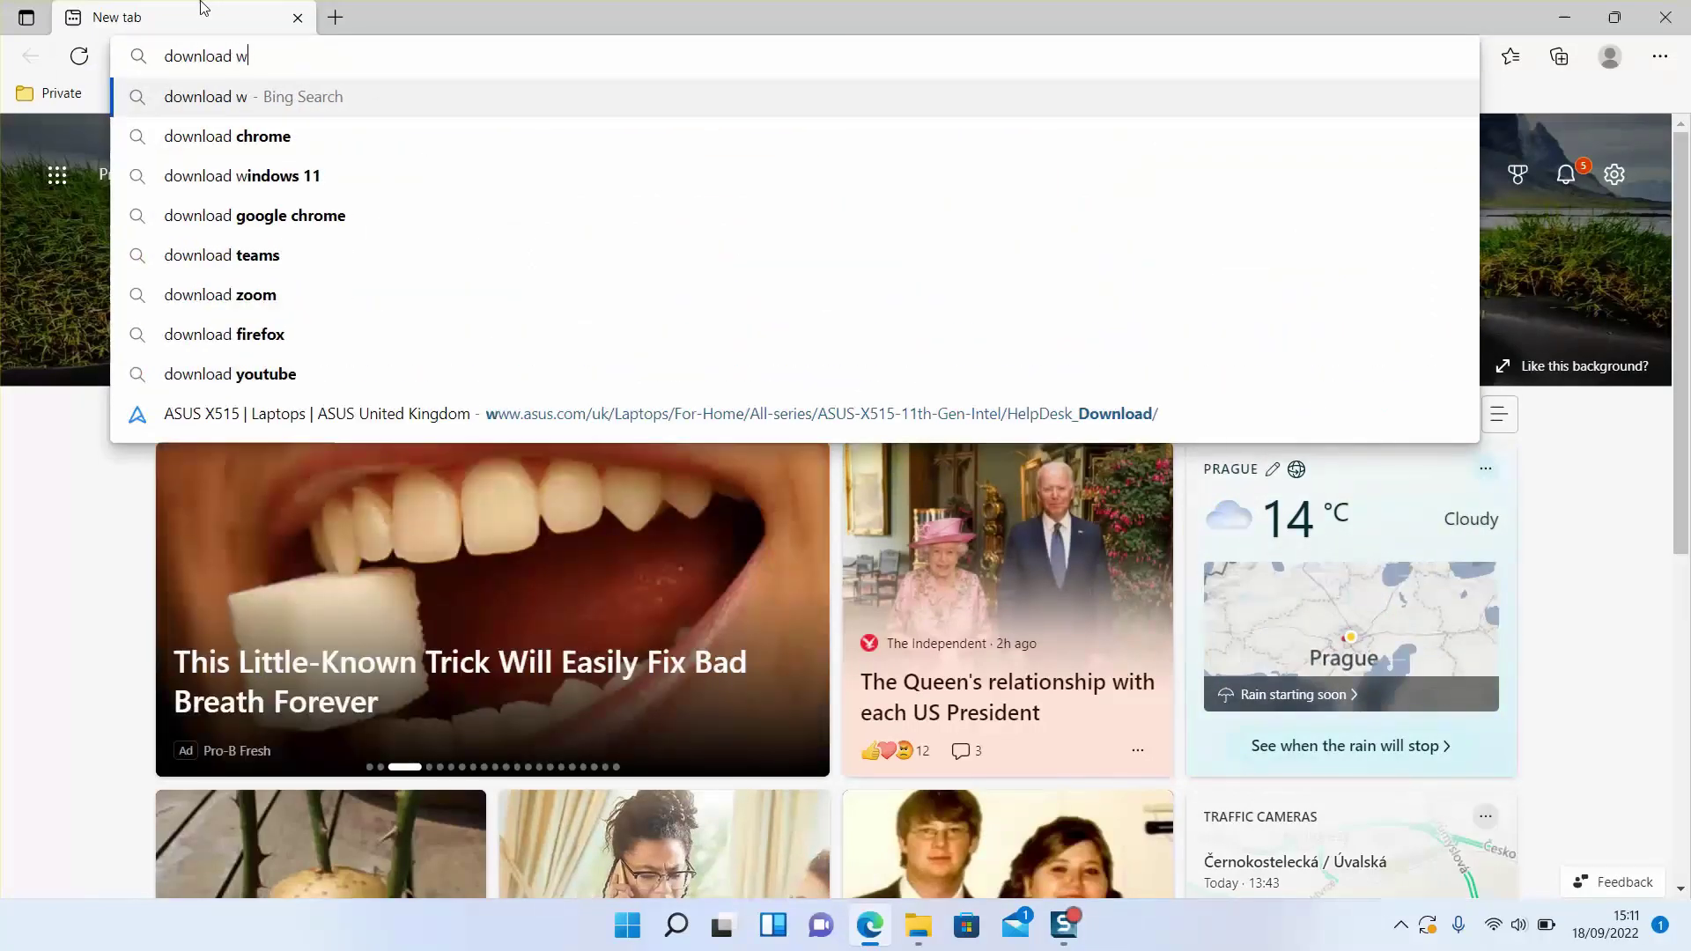
pyautogui.write('indows 11')
pyautogui.press('Return')
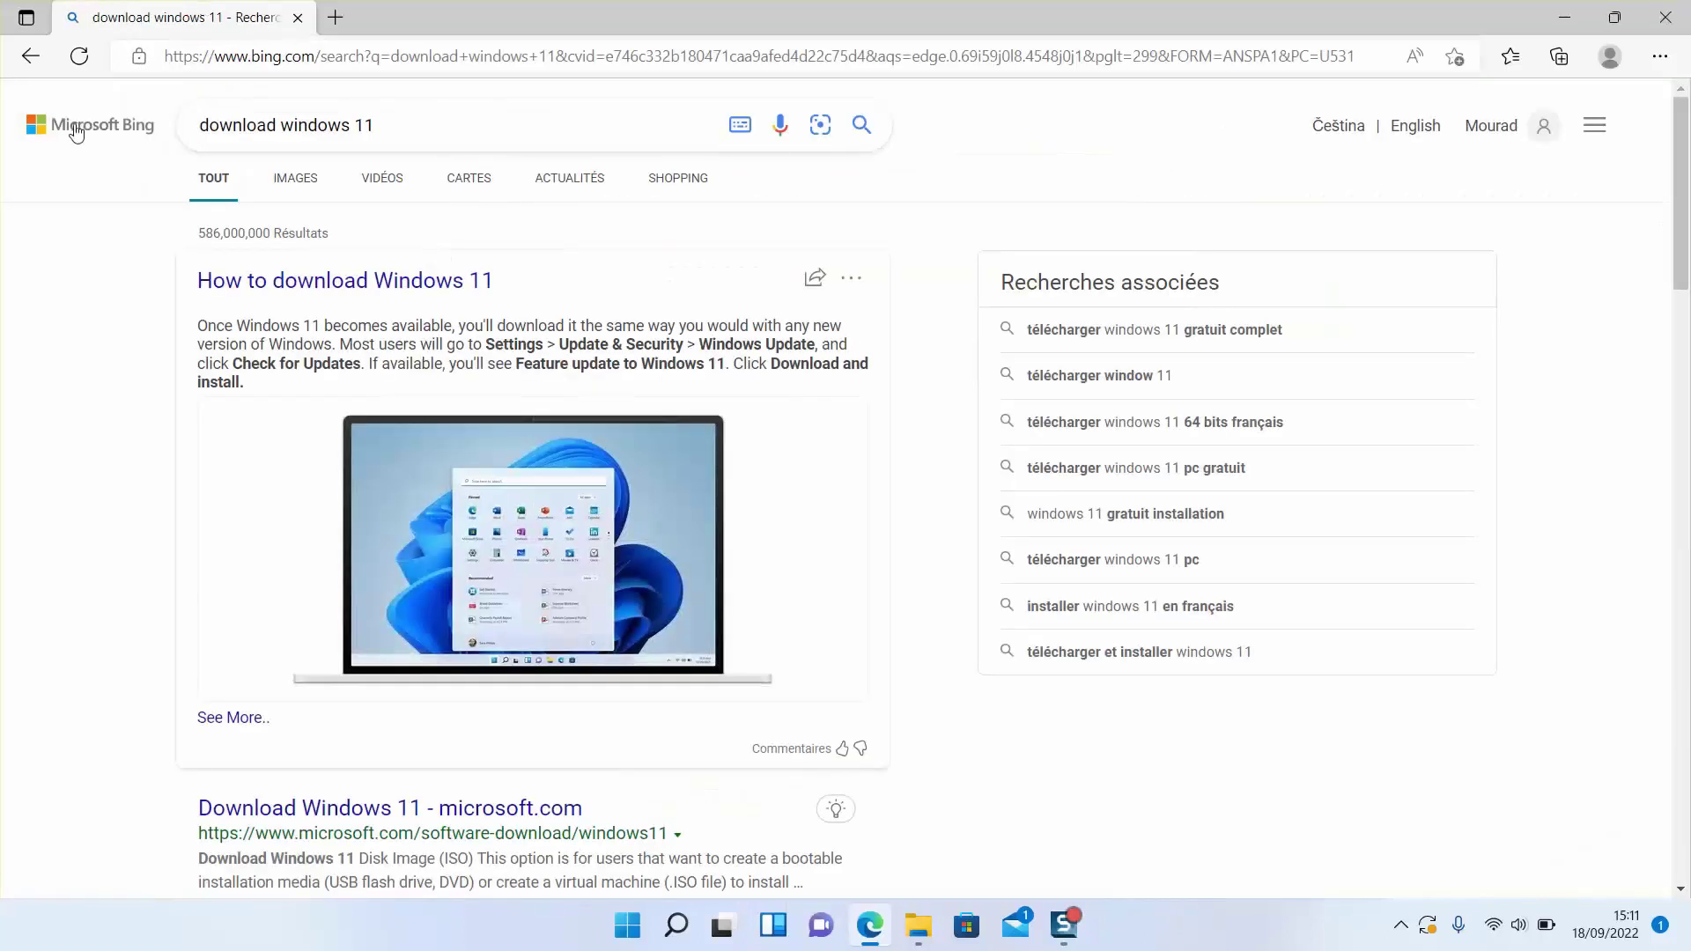
# Open Microsoft's Download Windows 11 page from the search results, close the results tab and dismiss the Bing Wallpaper offer.
pyautogui.scroll(-3, 39, 325)
pyautogui.scroll(-3, 52, 313)
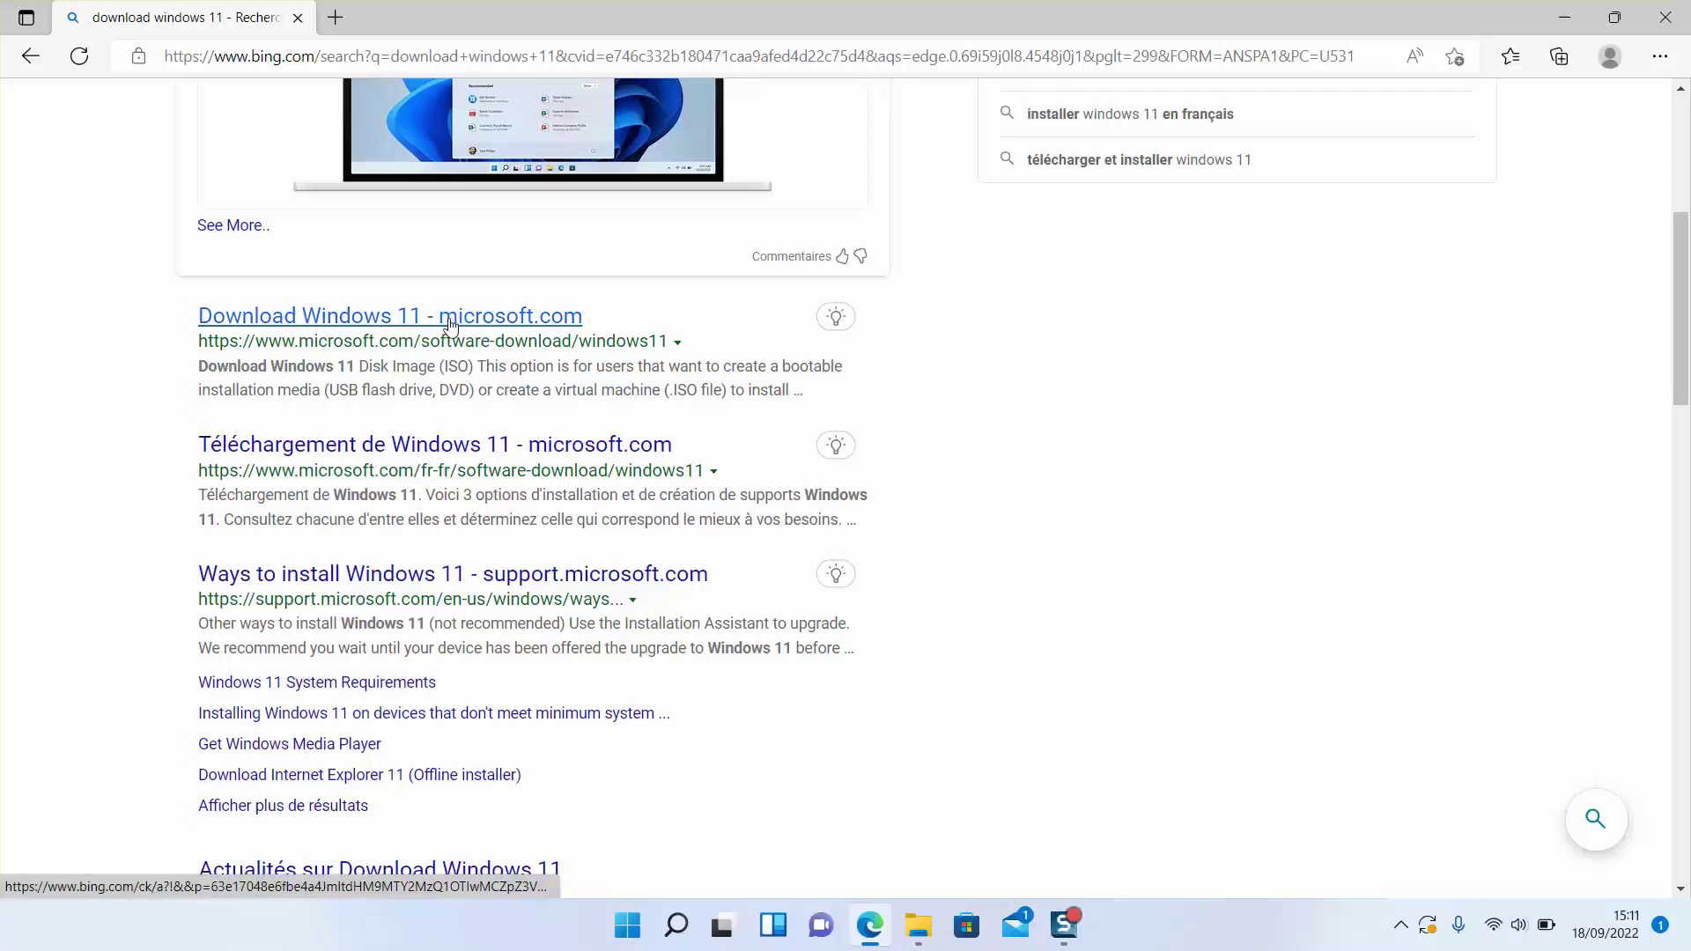
pyautogui.click(407, 319)
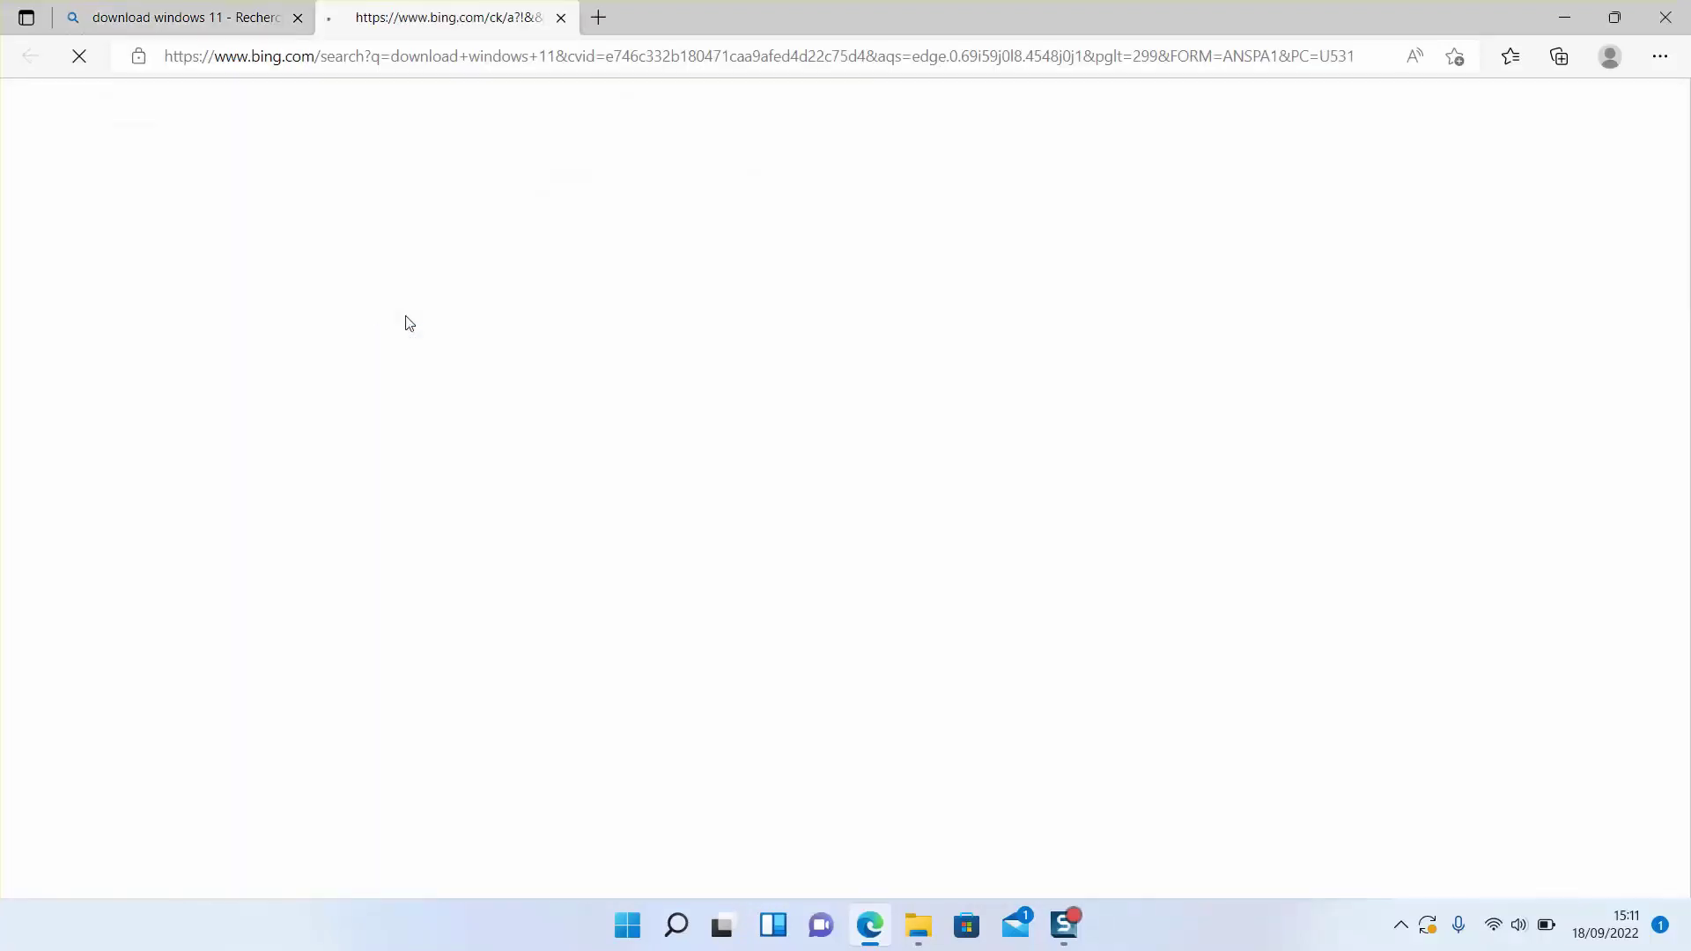
pyautogui.click(298, 18)
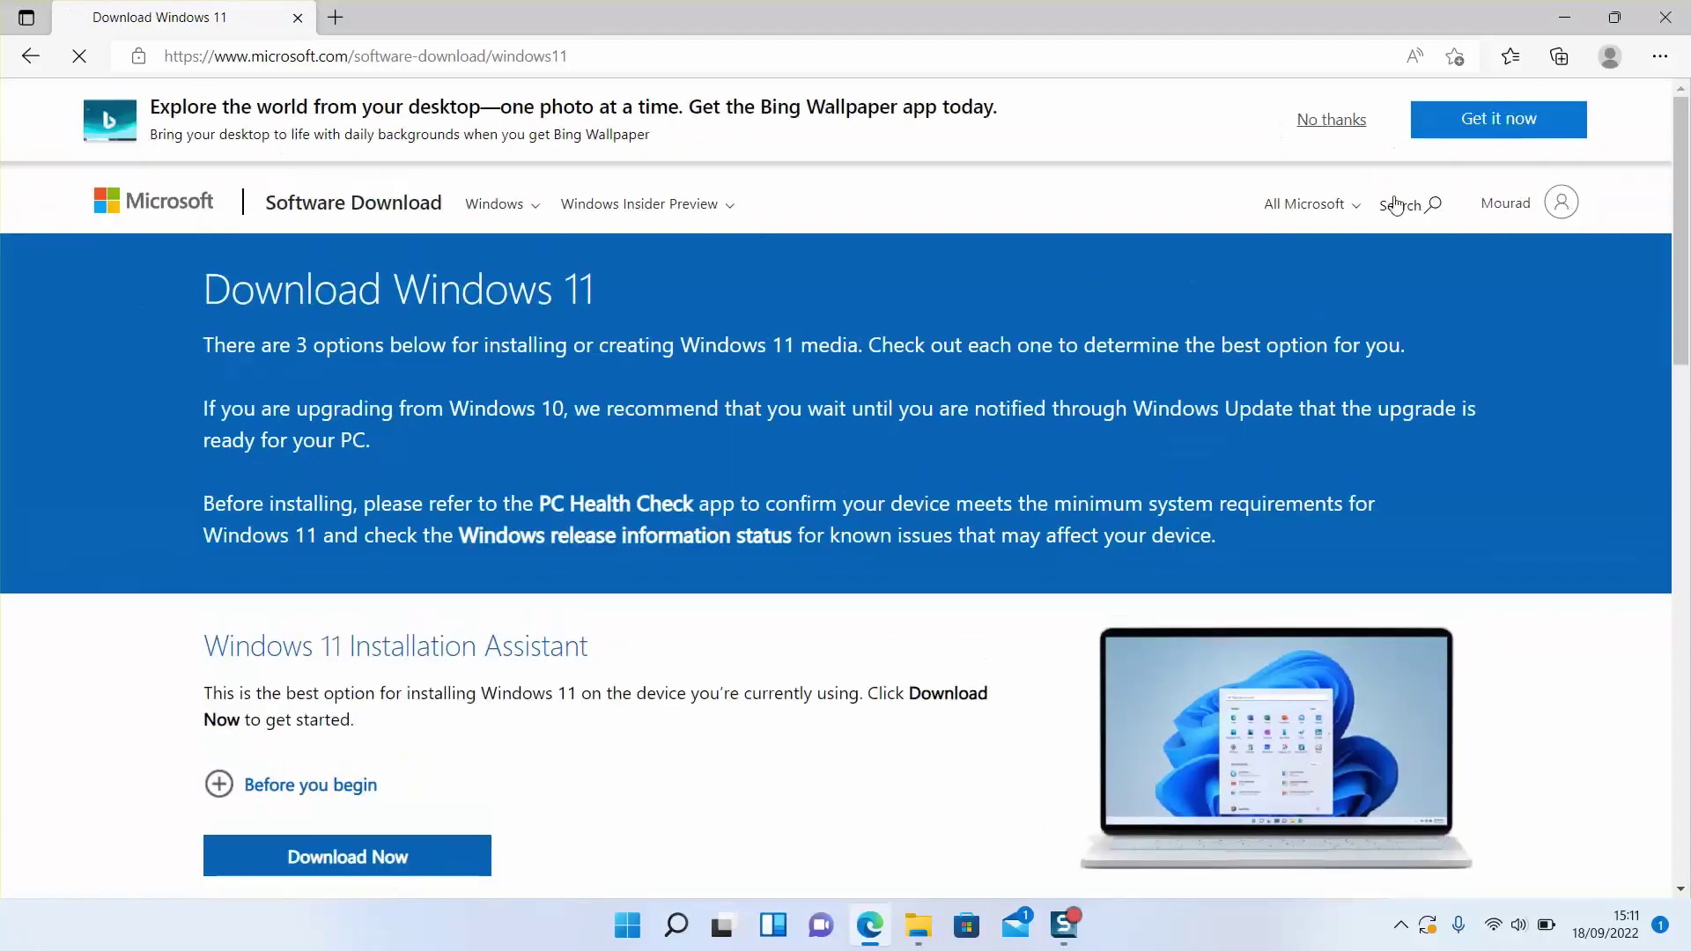
pyautogui.click(1331, 120)
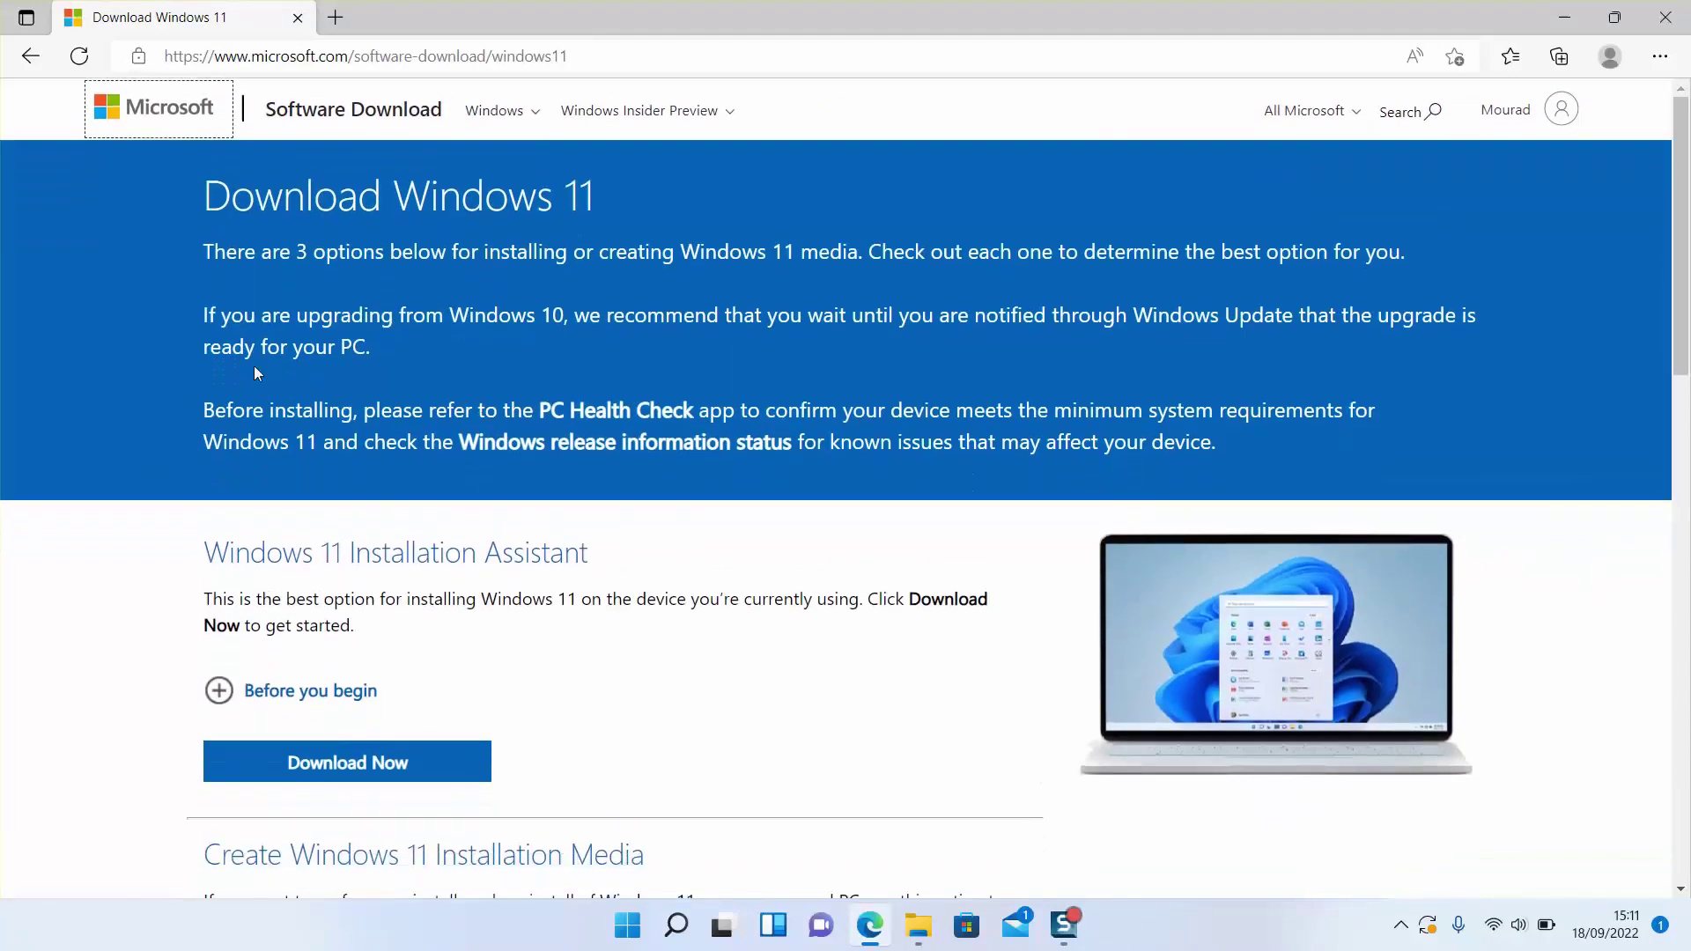
# Review the Windows 11 installation options and choose Windows 11 (multi-edition ISO) as the disk image download.
pyautogui.scroll(-4, 249, 367)
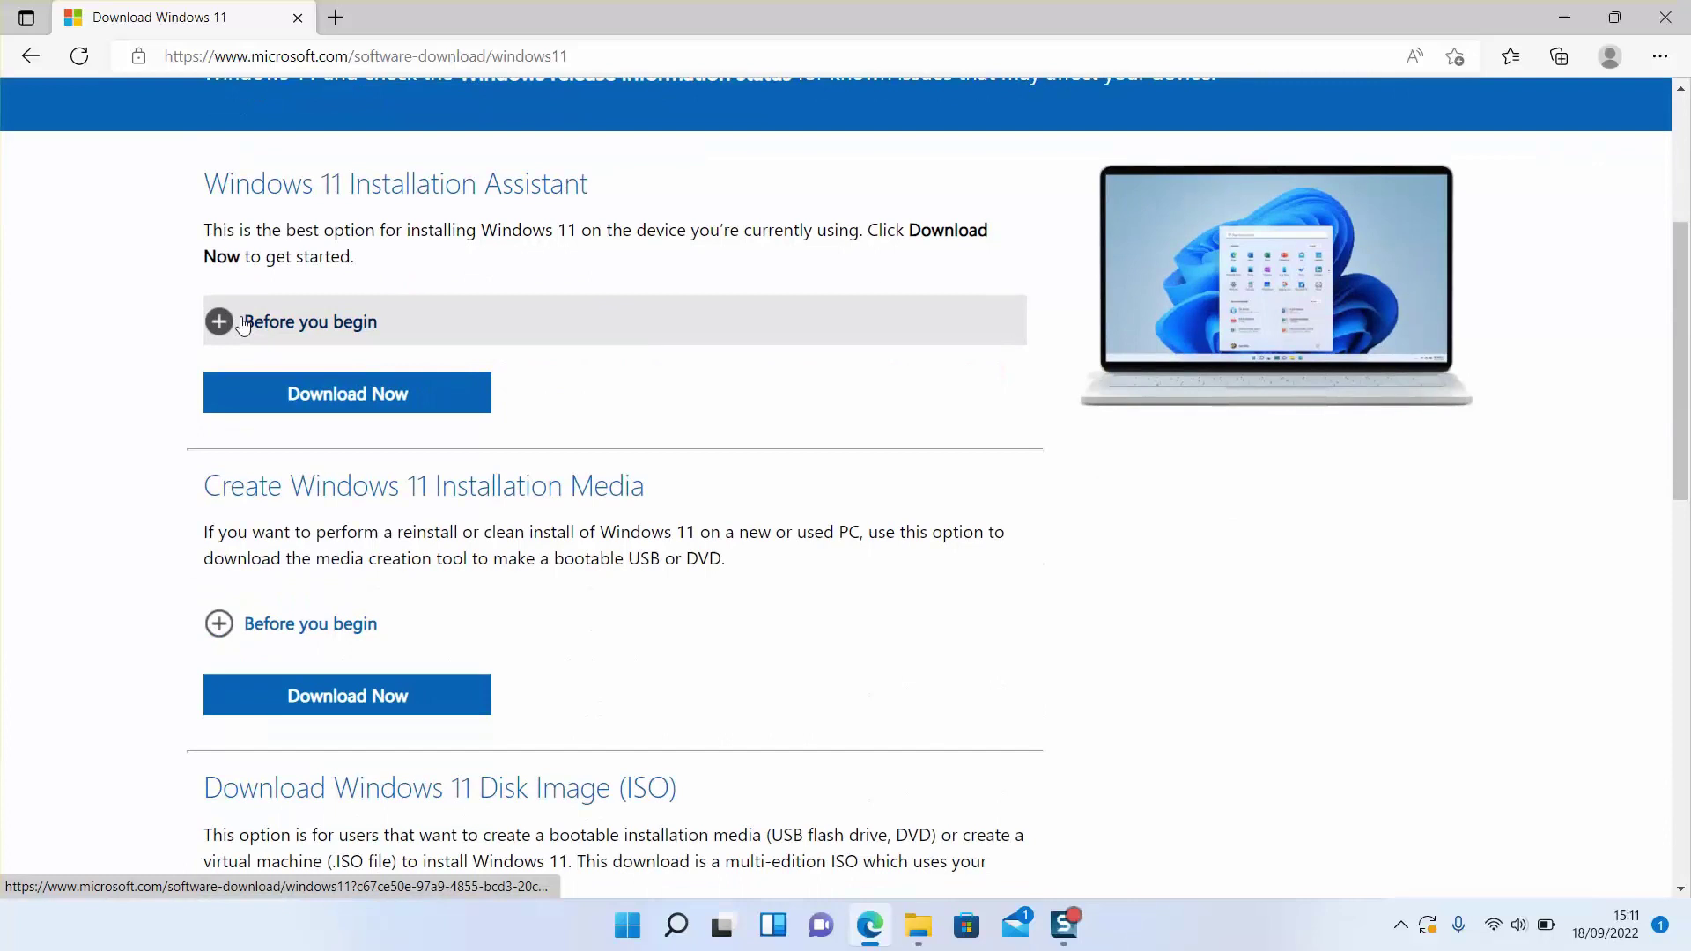
pyautogui.scroll(-1, 242, 325)
pyautogui.scroll(3, 221, 317)
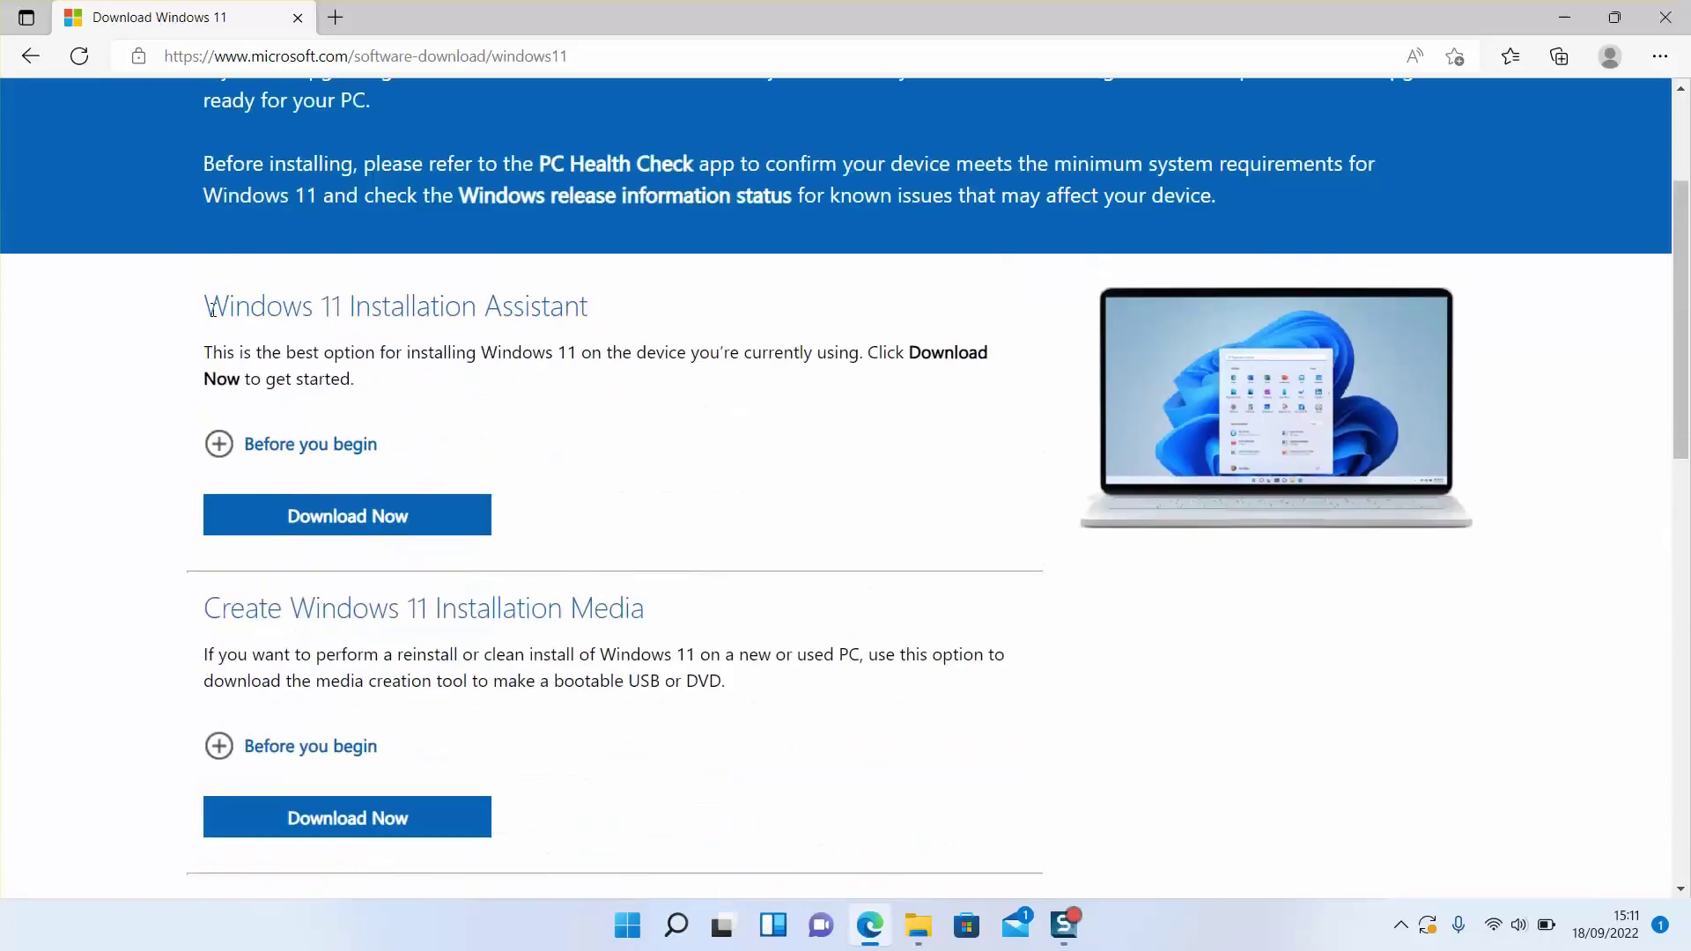
pyautogui.moveTo(267, 314); pyautogui.dragTo(607, 327)
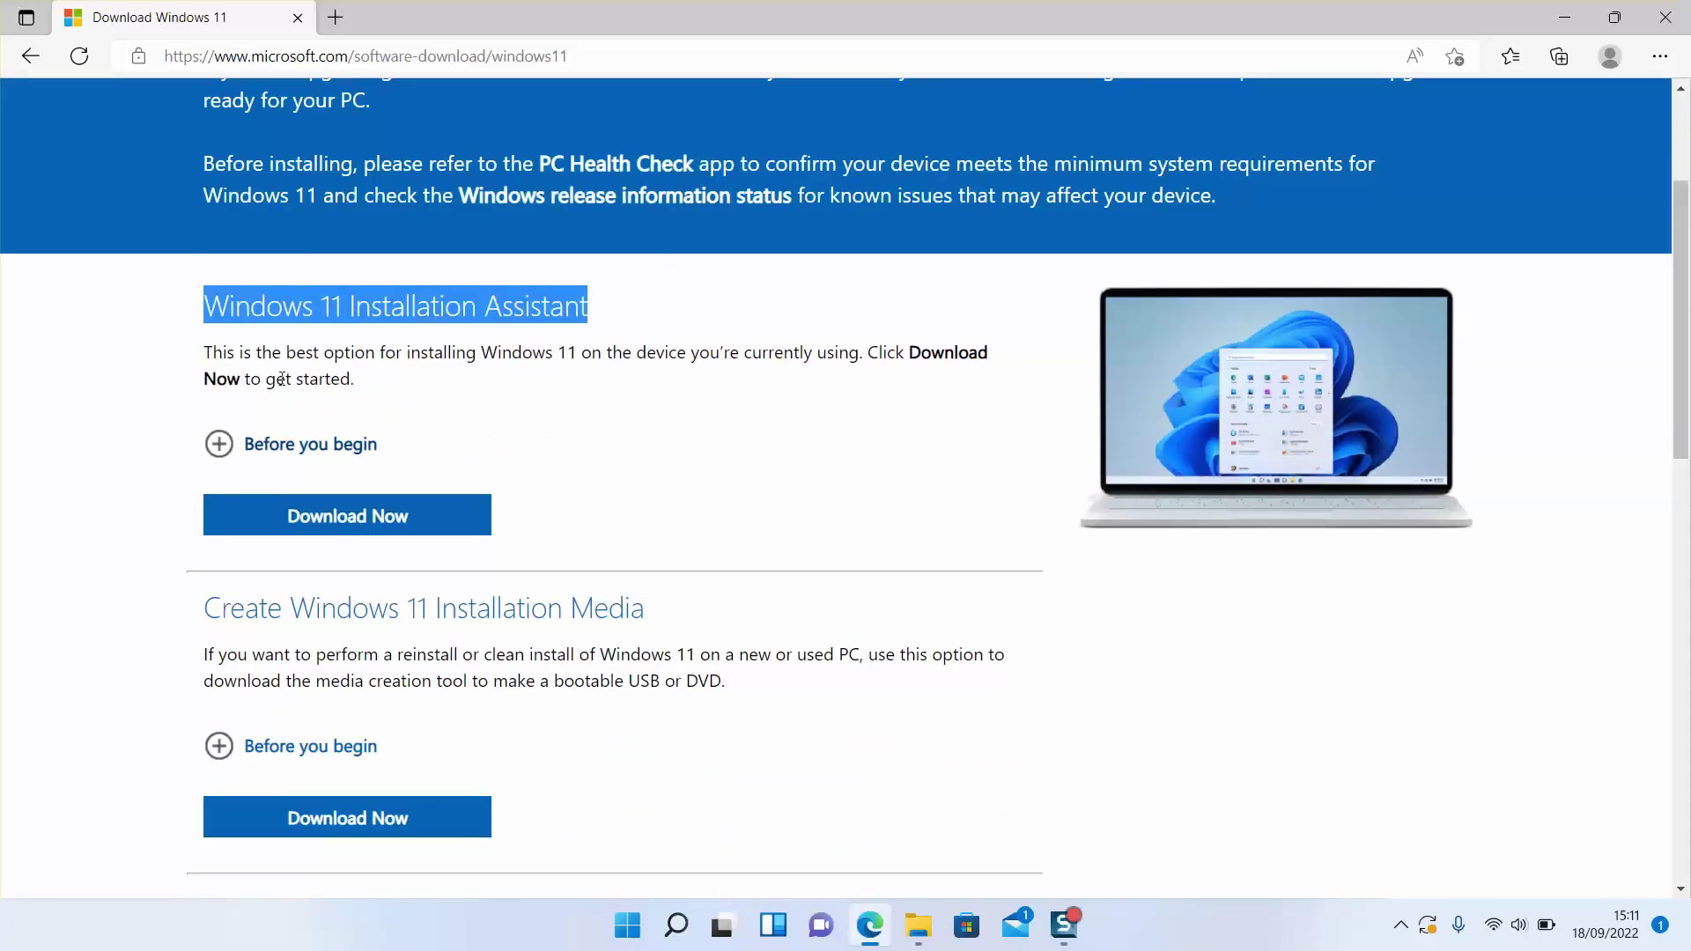
pyautogui.scroll(-1, 212, 442)
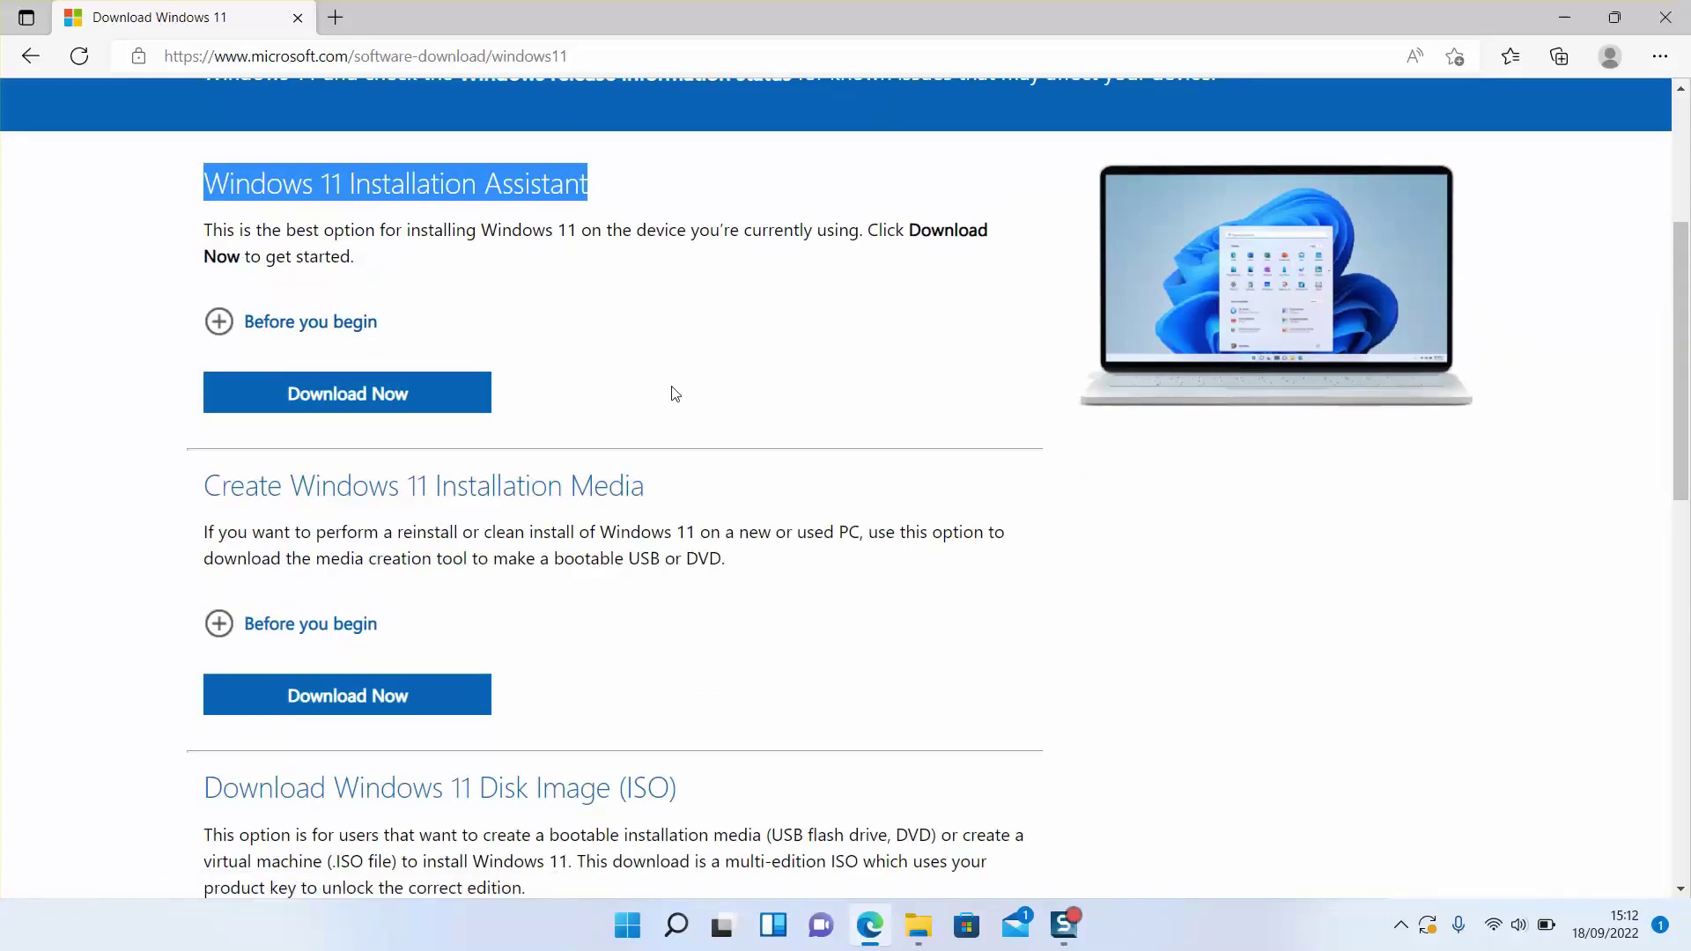
pyautogui.scroll(-1, 679, 404)
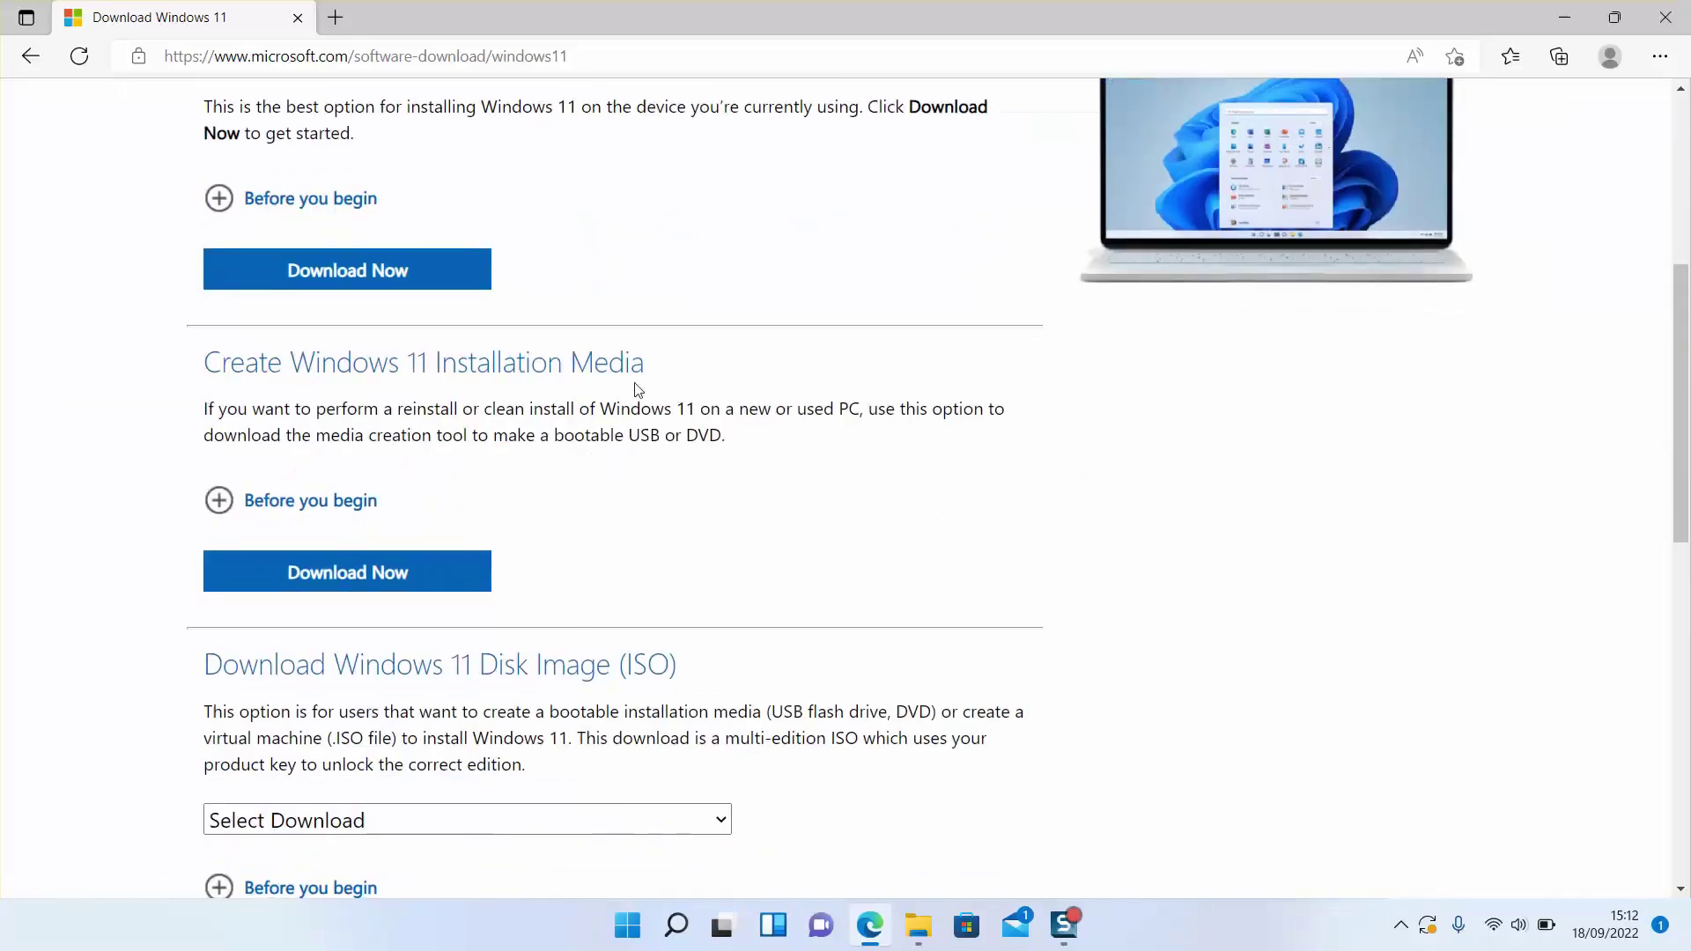
pyautogui.scroll(-1, 638, 390)
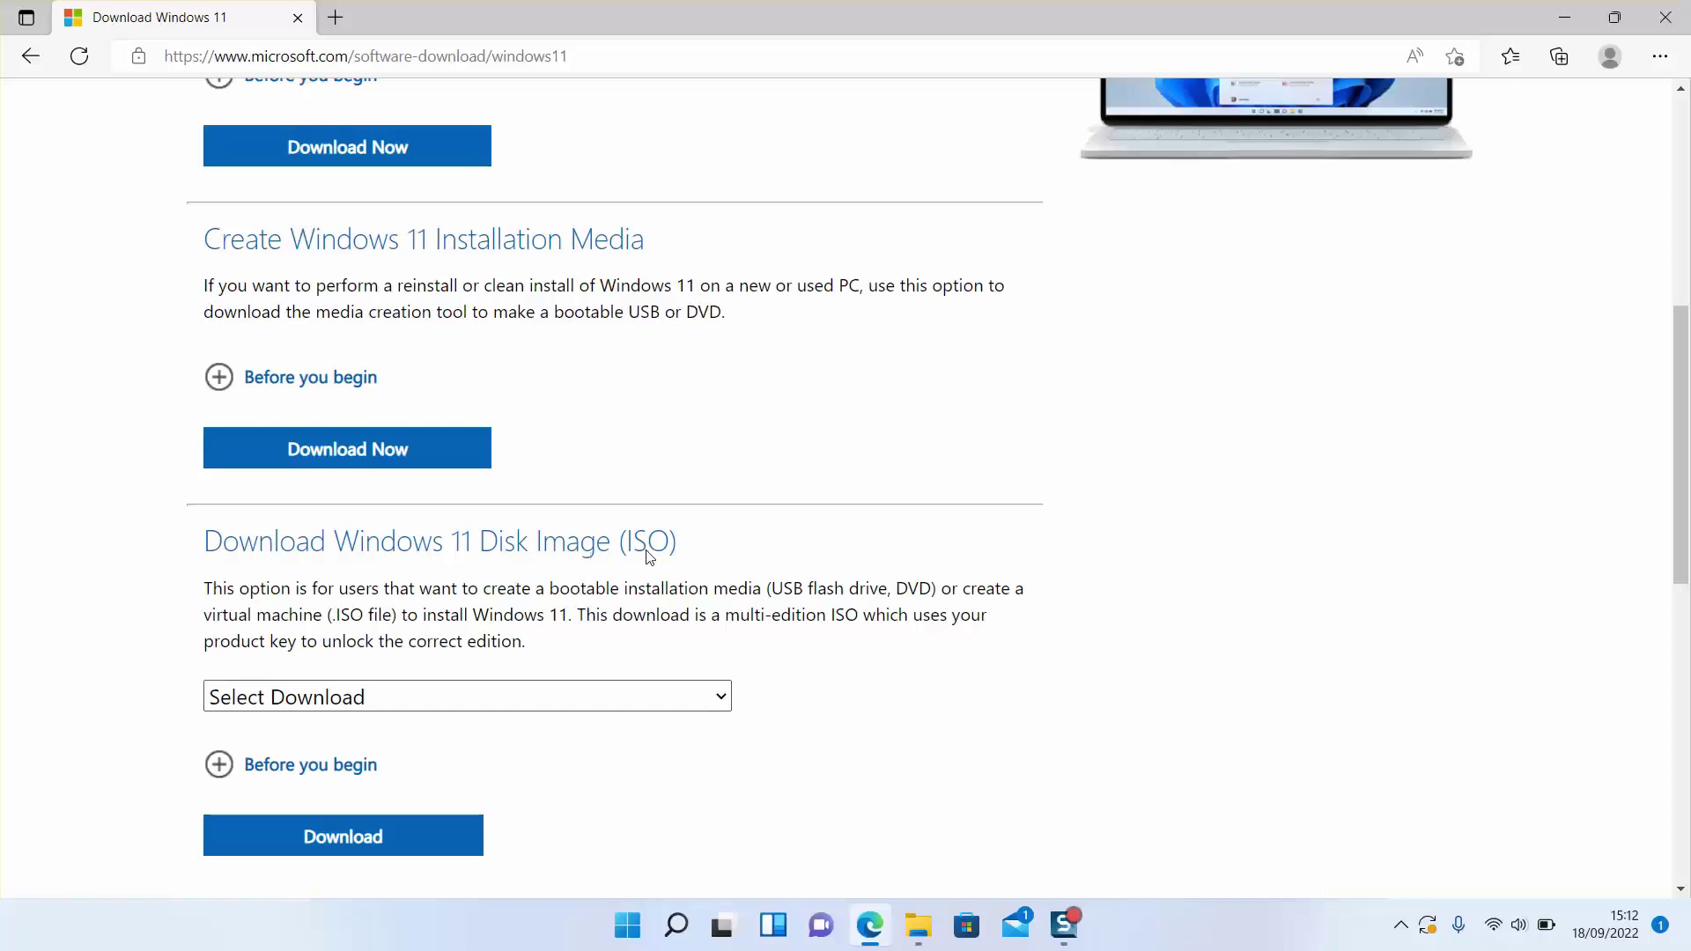
pyautogui.click(656, 705)
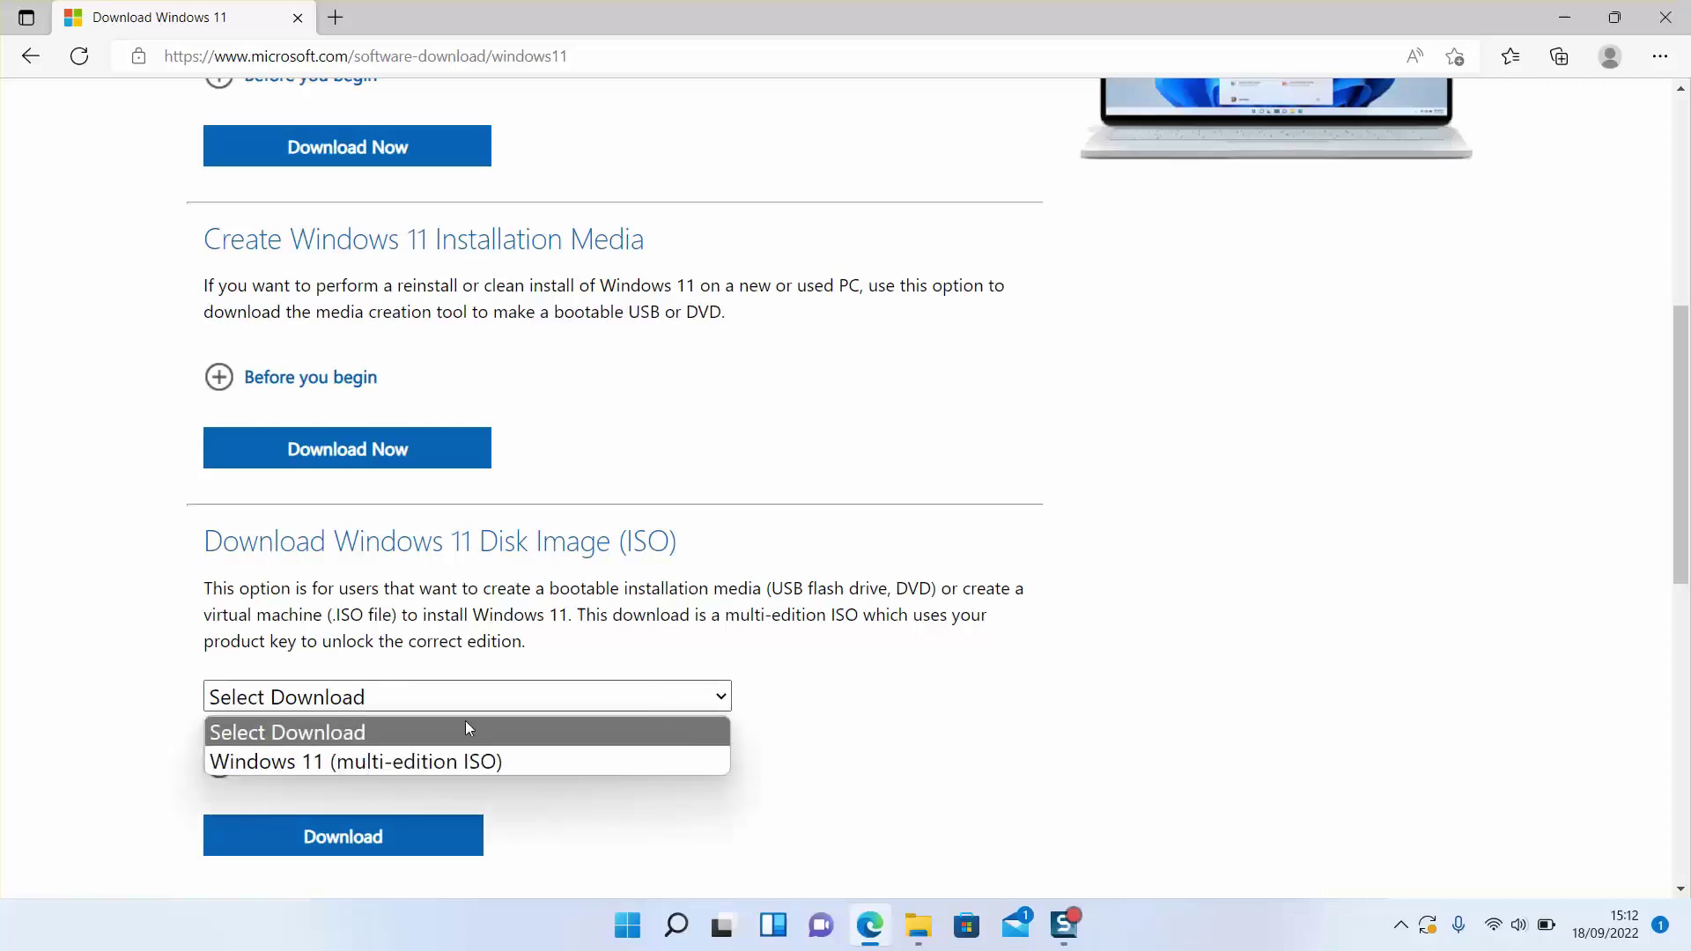
pyautogui.click(255, 763)
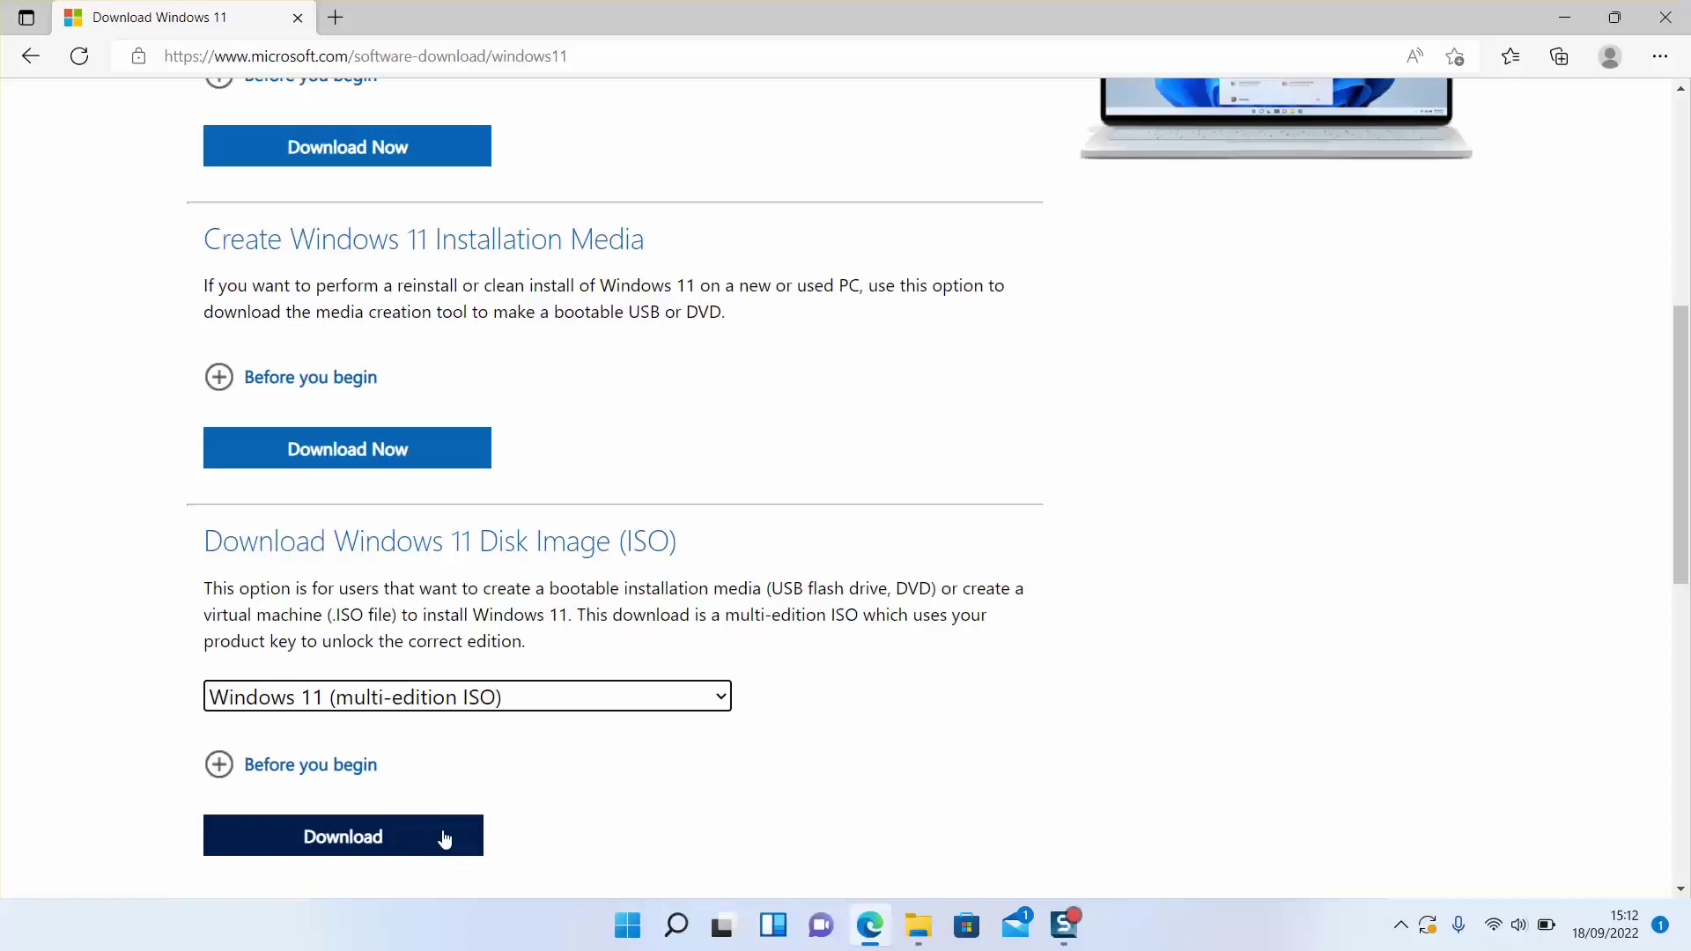
# Download the Windows 11 installation media tool to ESD-ISO (H:) as MediaCreationToolW11, replacing the existing file.
pyautogui.click(340, 456)
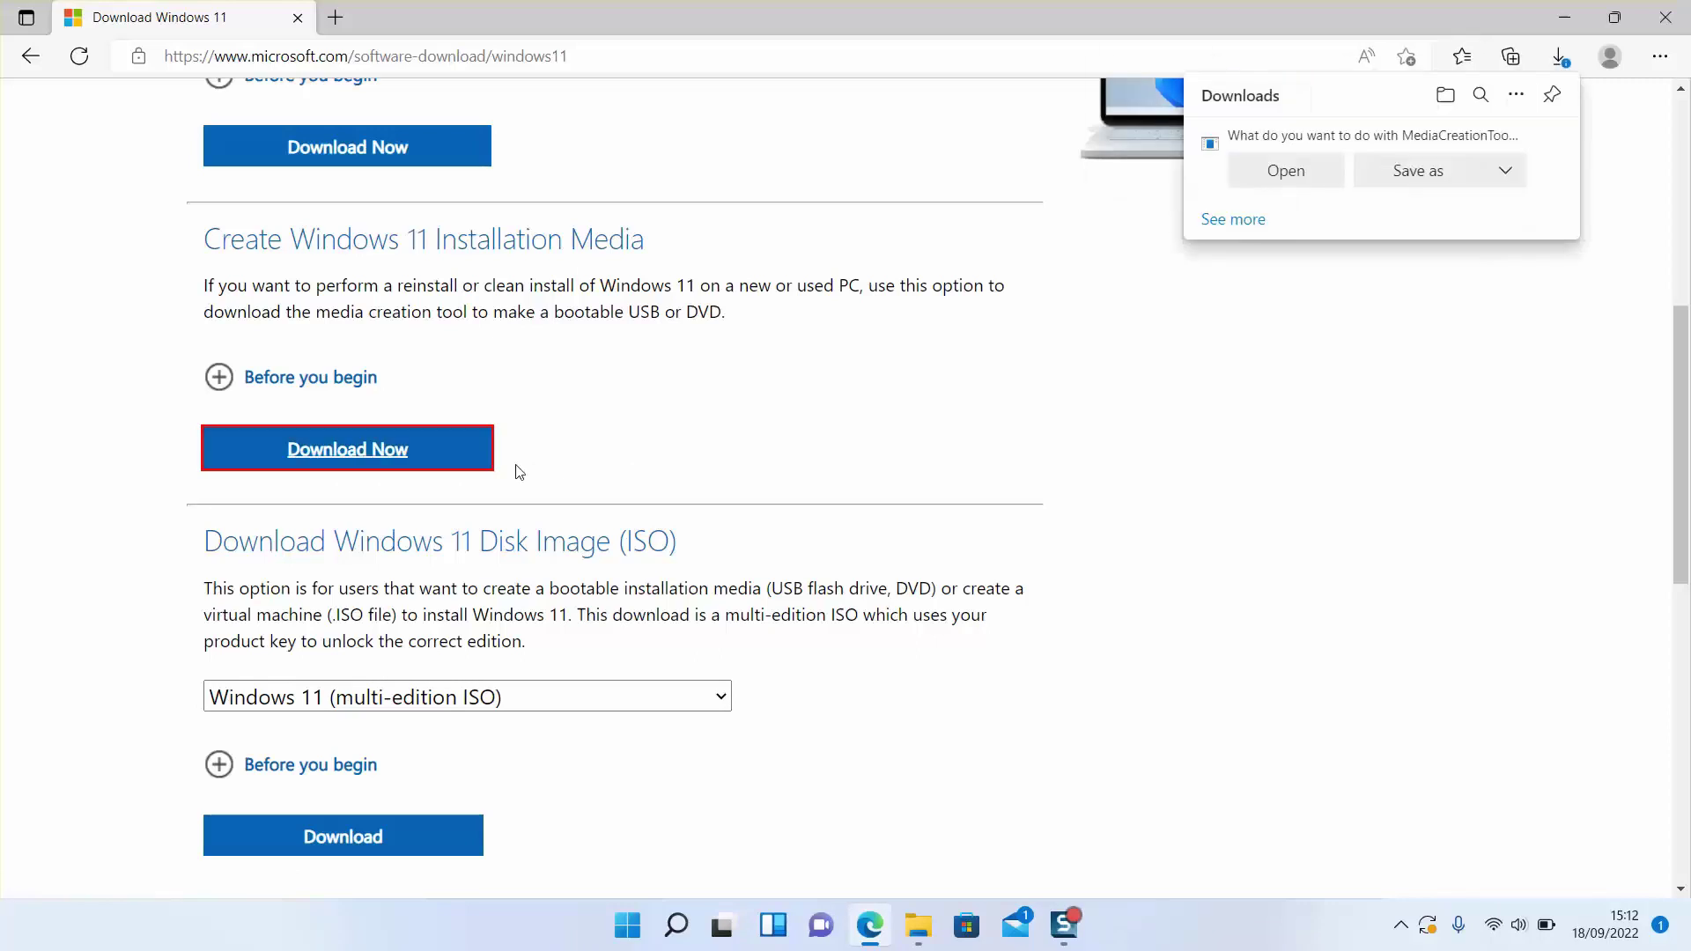
pyautogui.click(1505, 173)
pyautogui.click(1424, 170)
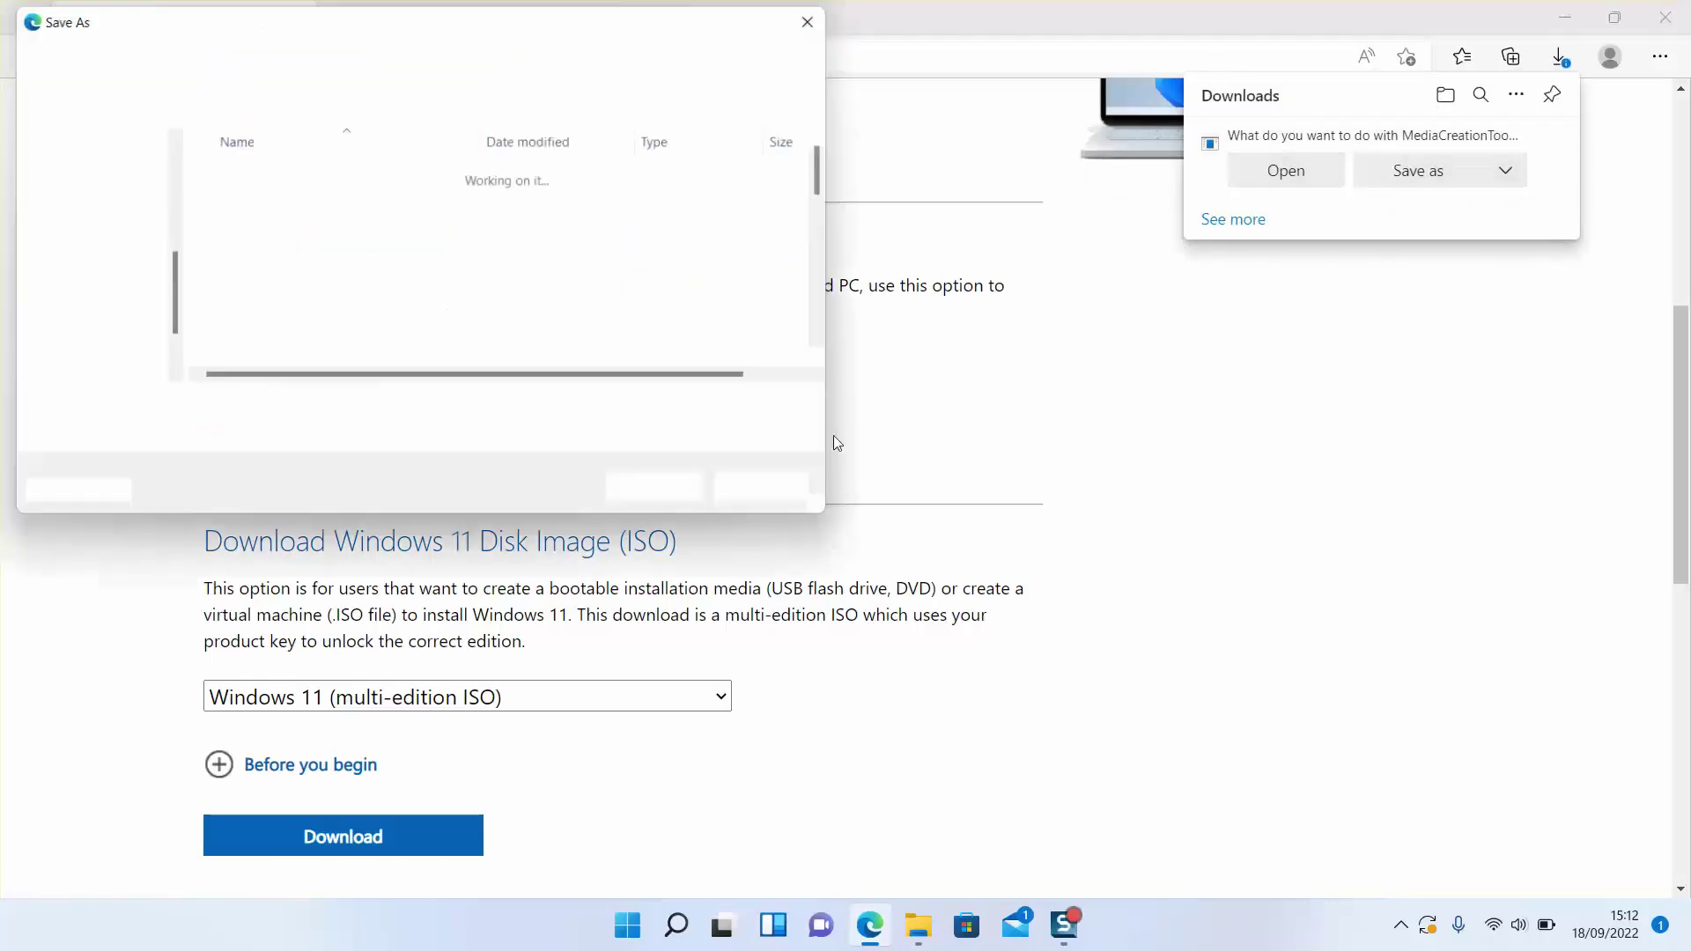
pyautogui.scroll(-3, 51, 301)
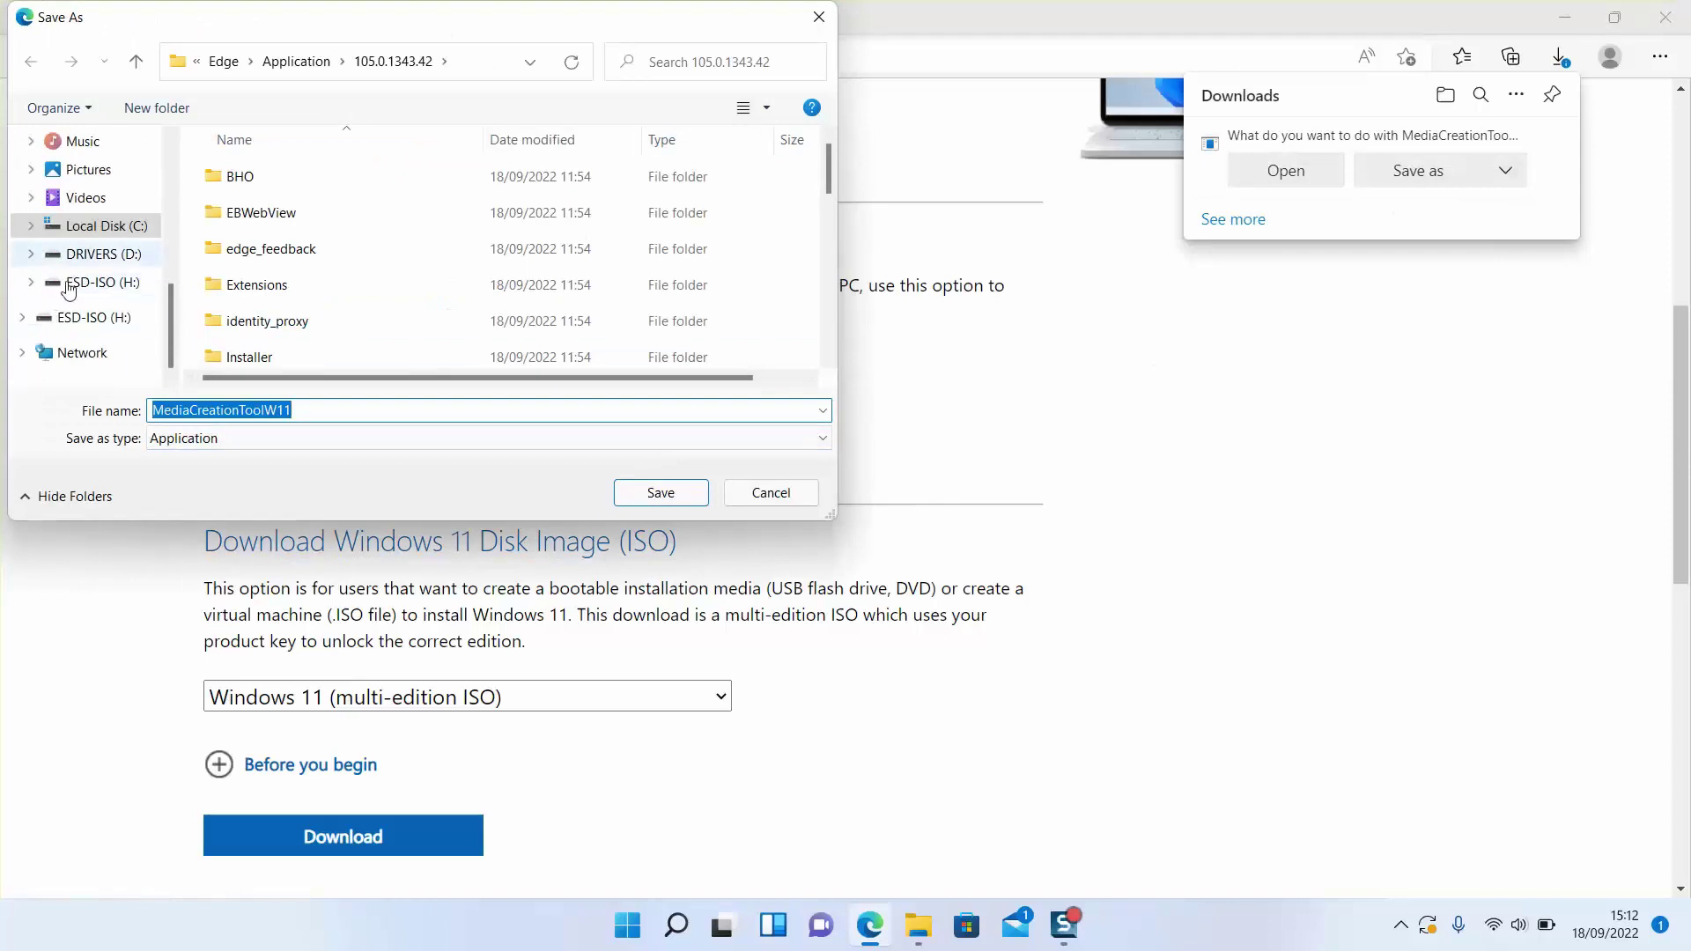
pyautogui.click(85, 319)
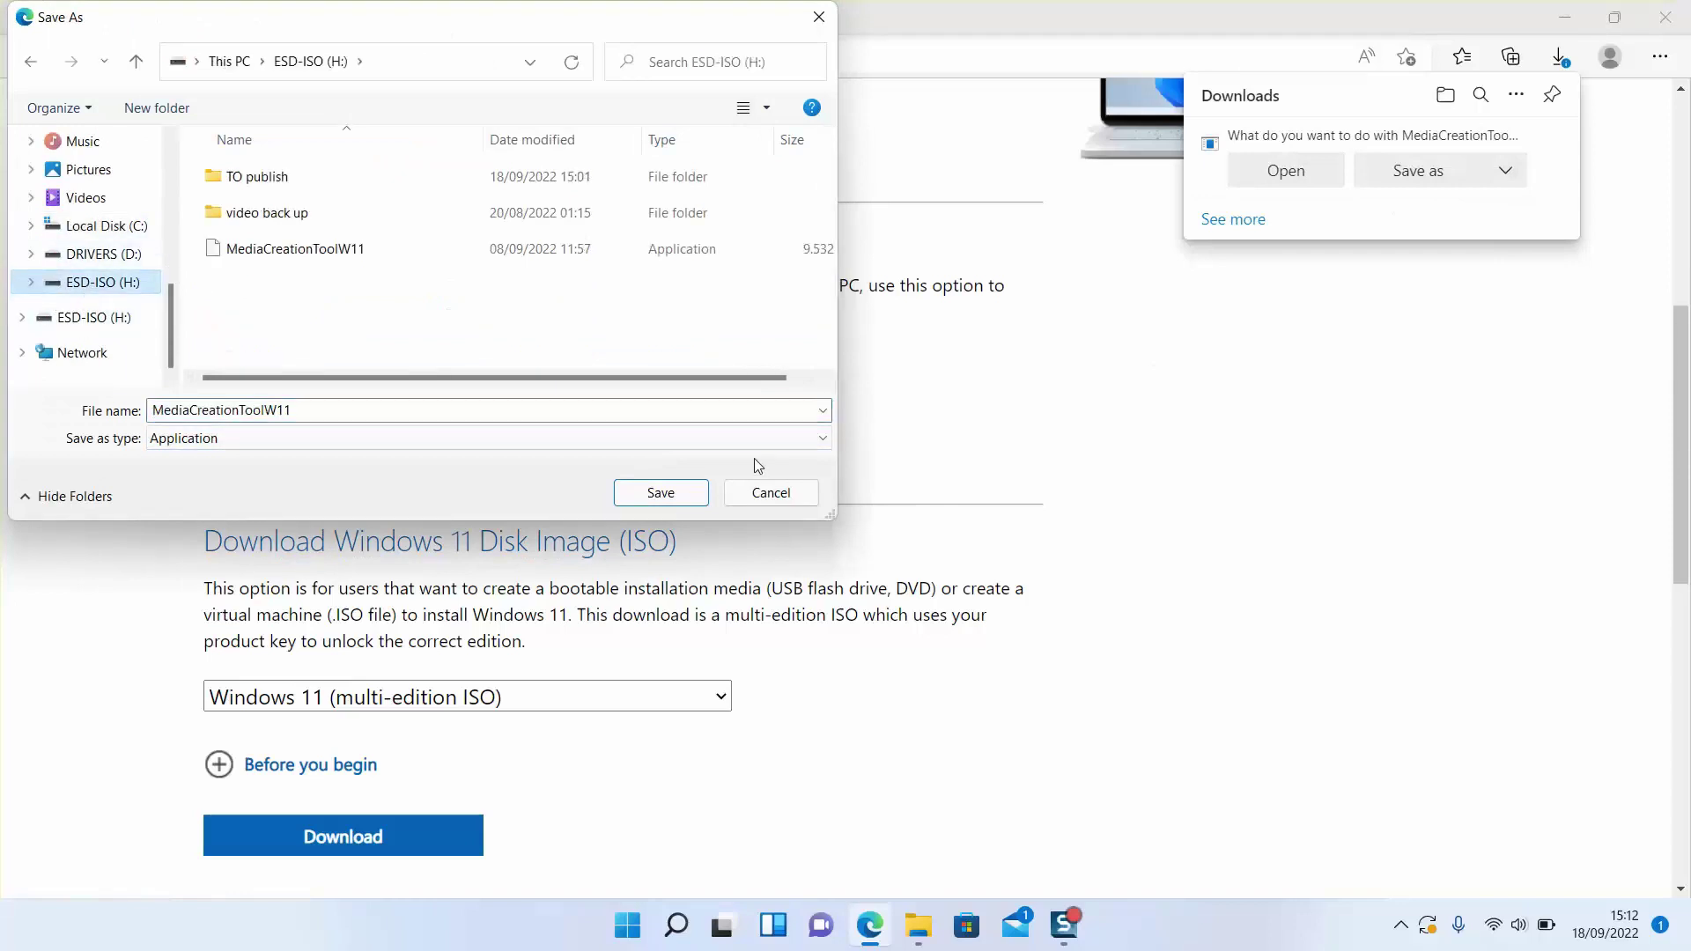
pyautogui.click(692, 495)
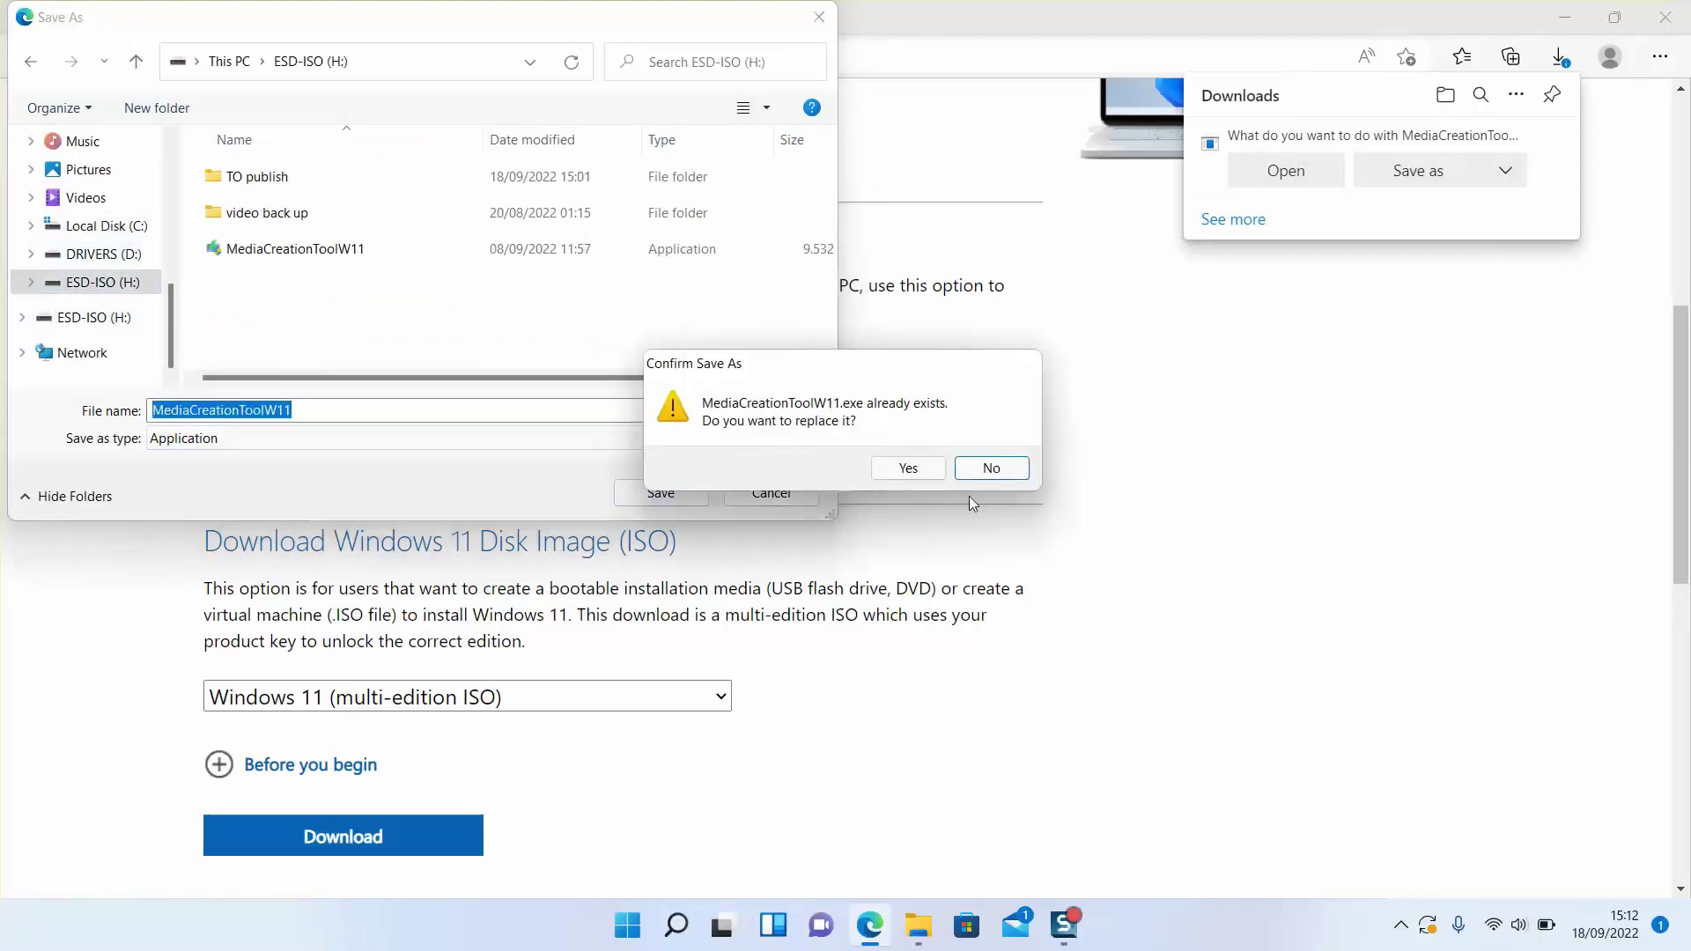
pyautogui.click(907, 469)
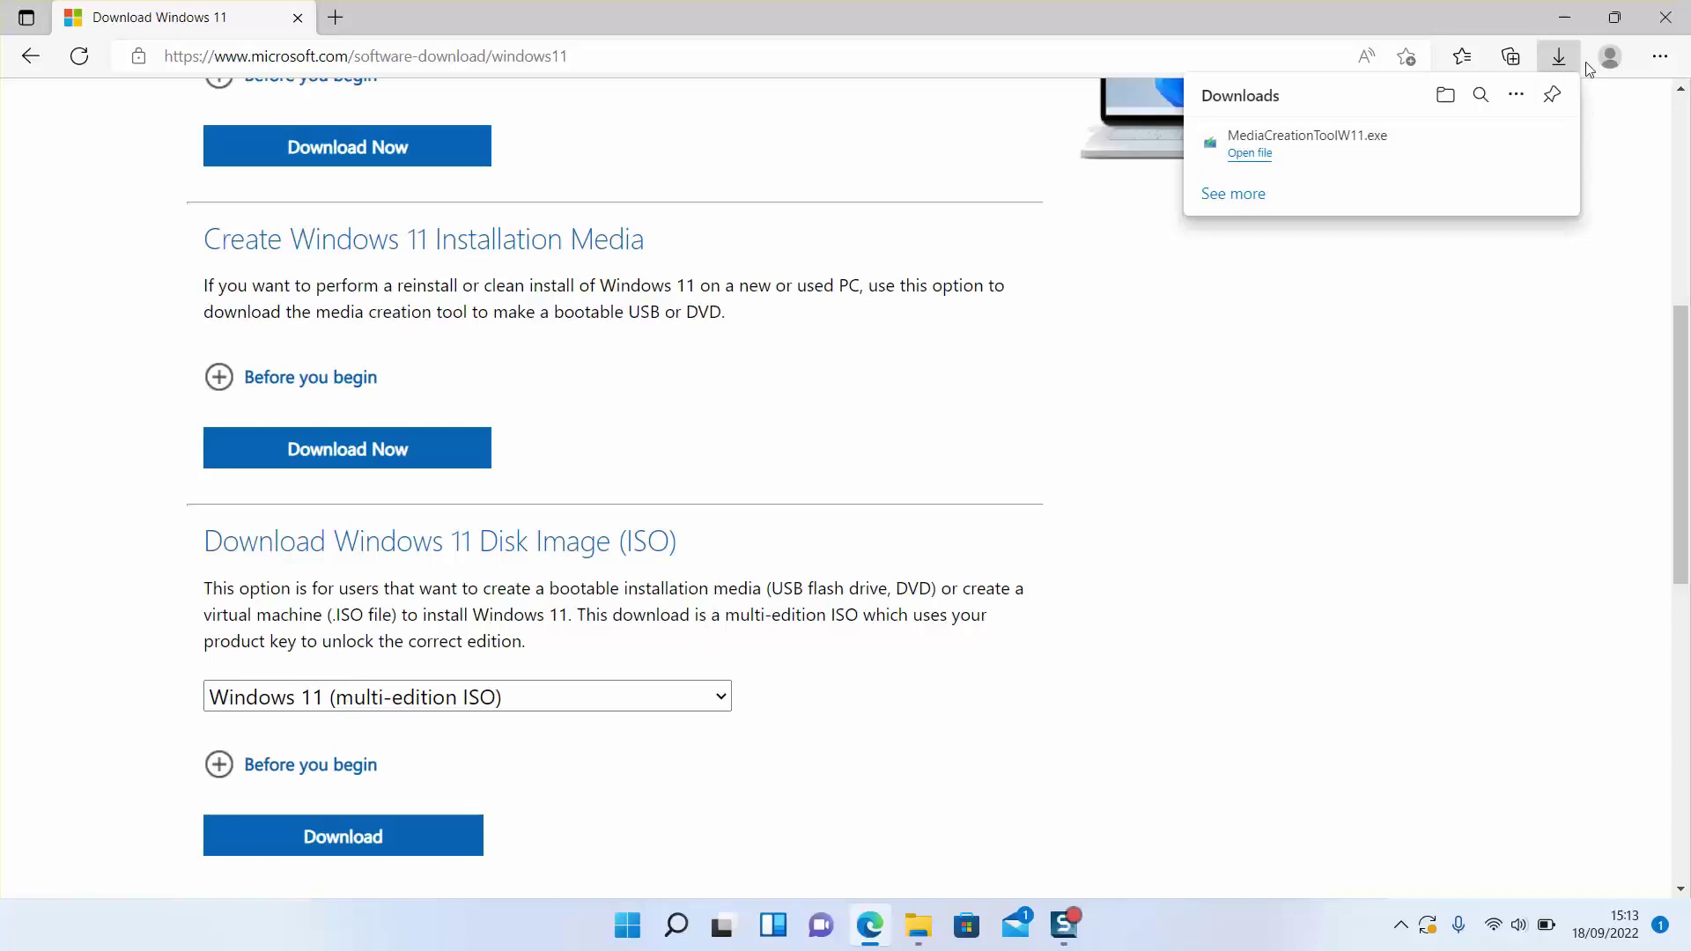
# Run the downloaded media creation tool with the browser minimized, and accept its license terms.
pyautogui.click(1473, 10)
pyautogui.click(1564, 16)
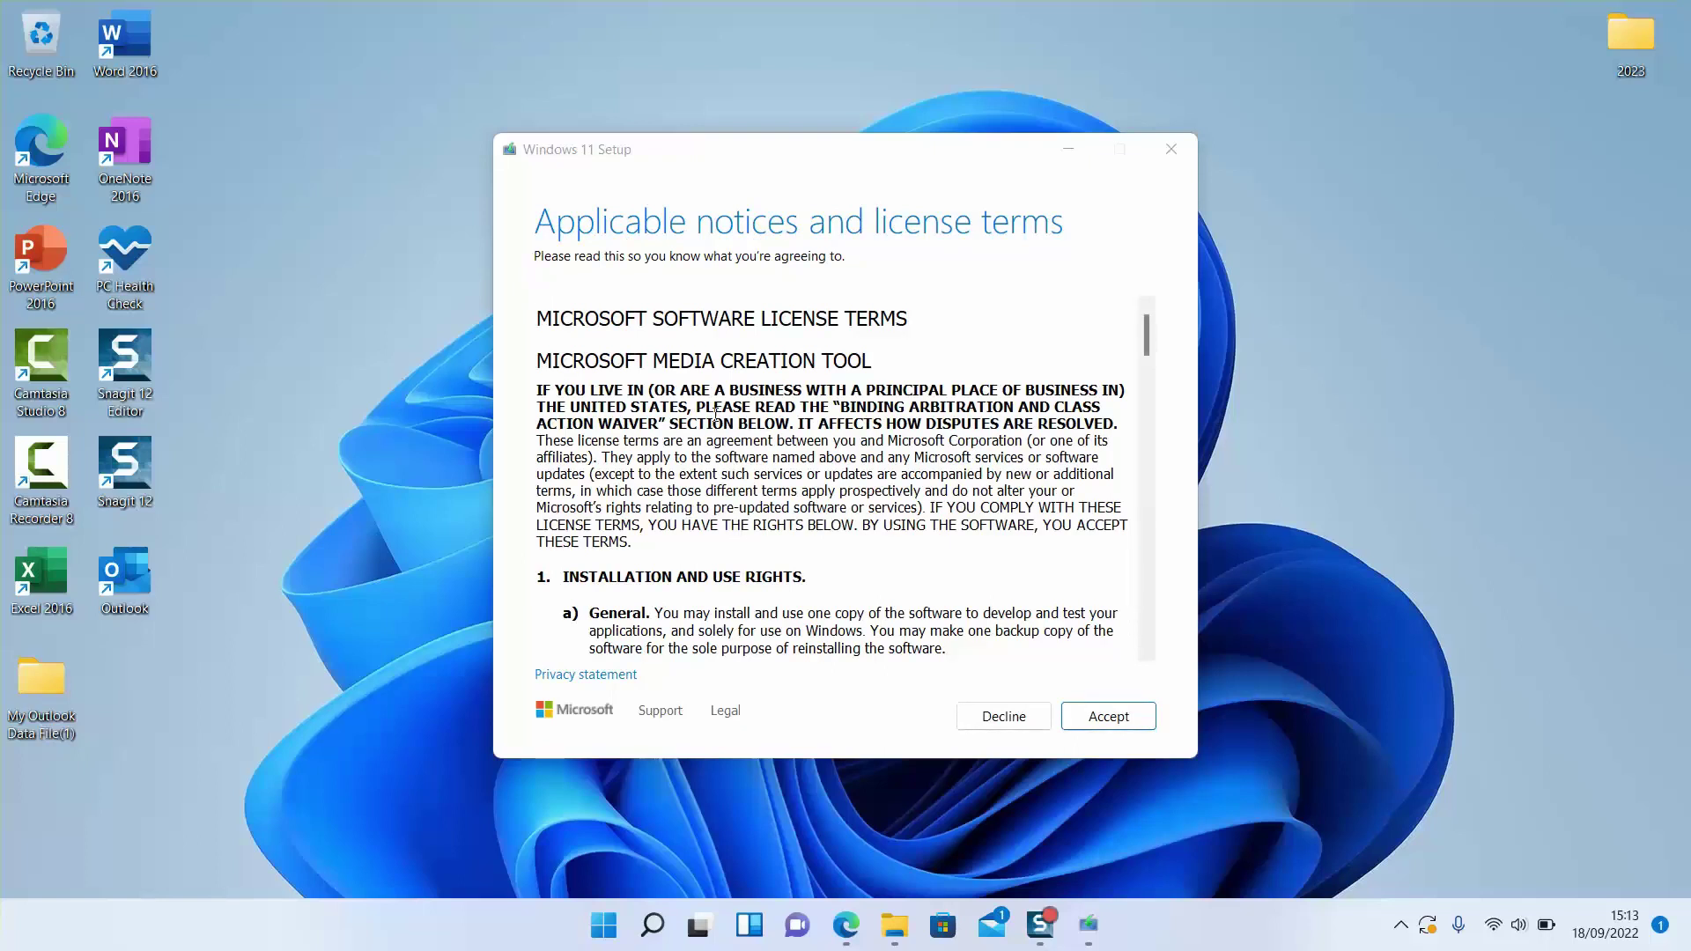
pyautogui.scroll(-20, 705, 407)
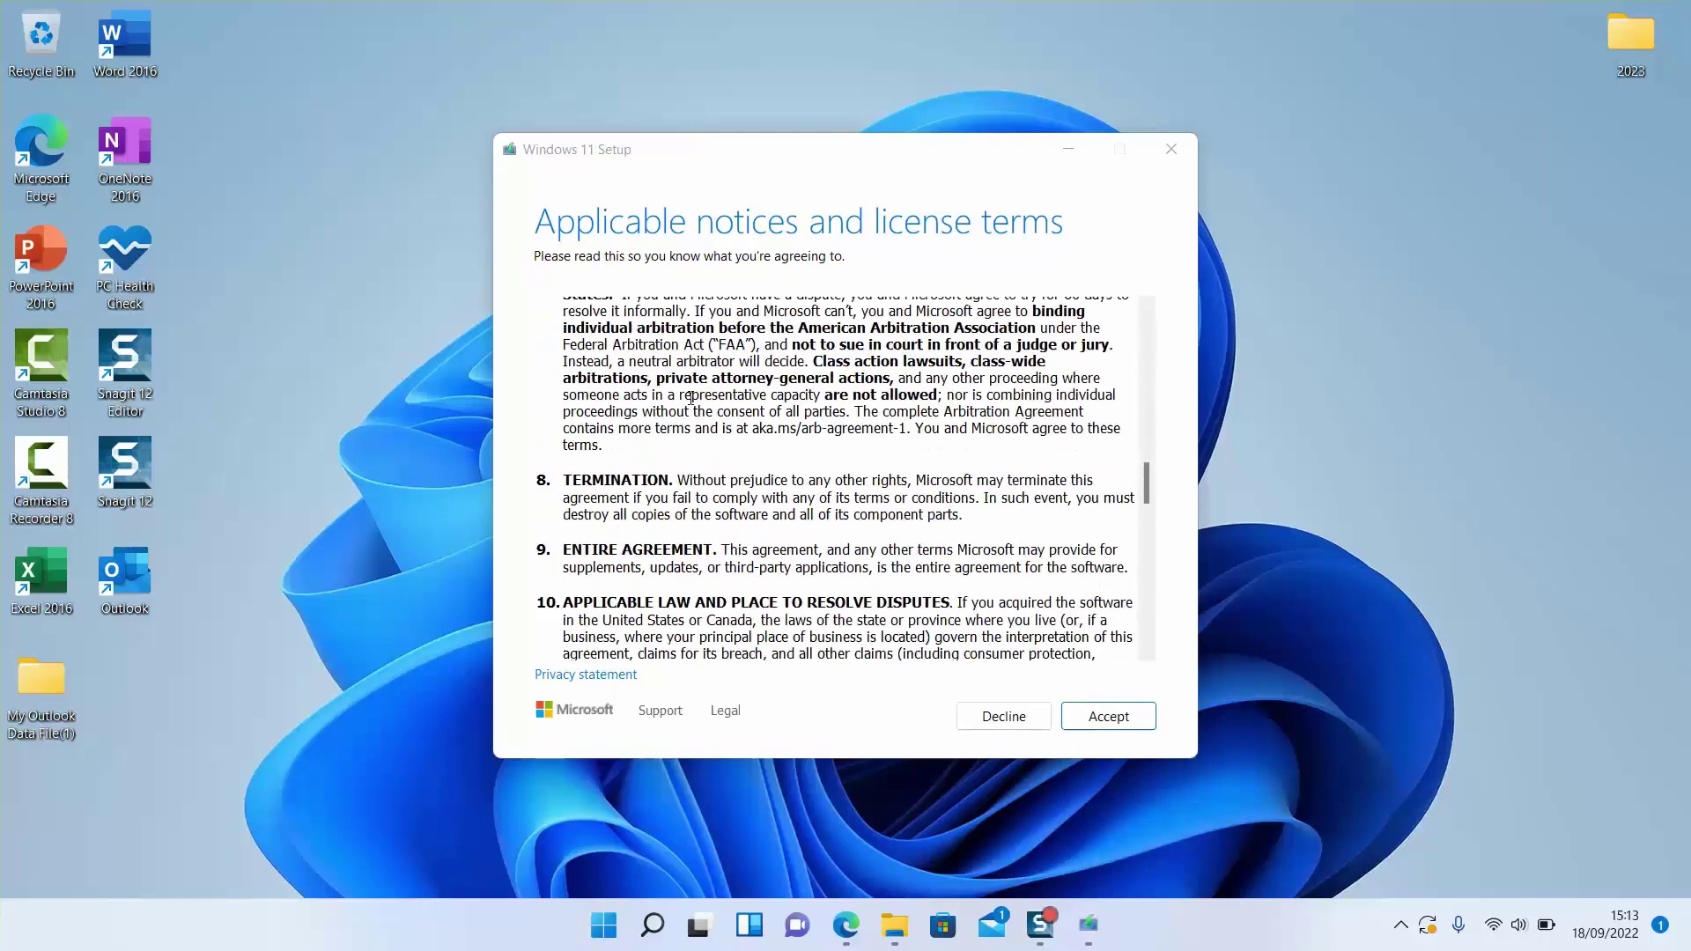
pyautogui.scroll(-5, 691, 396)
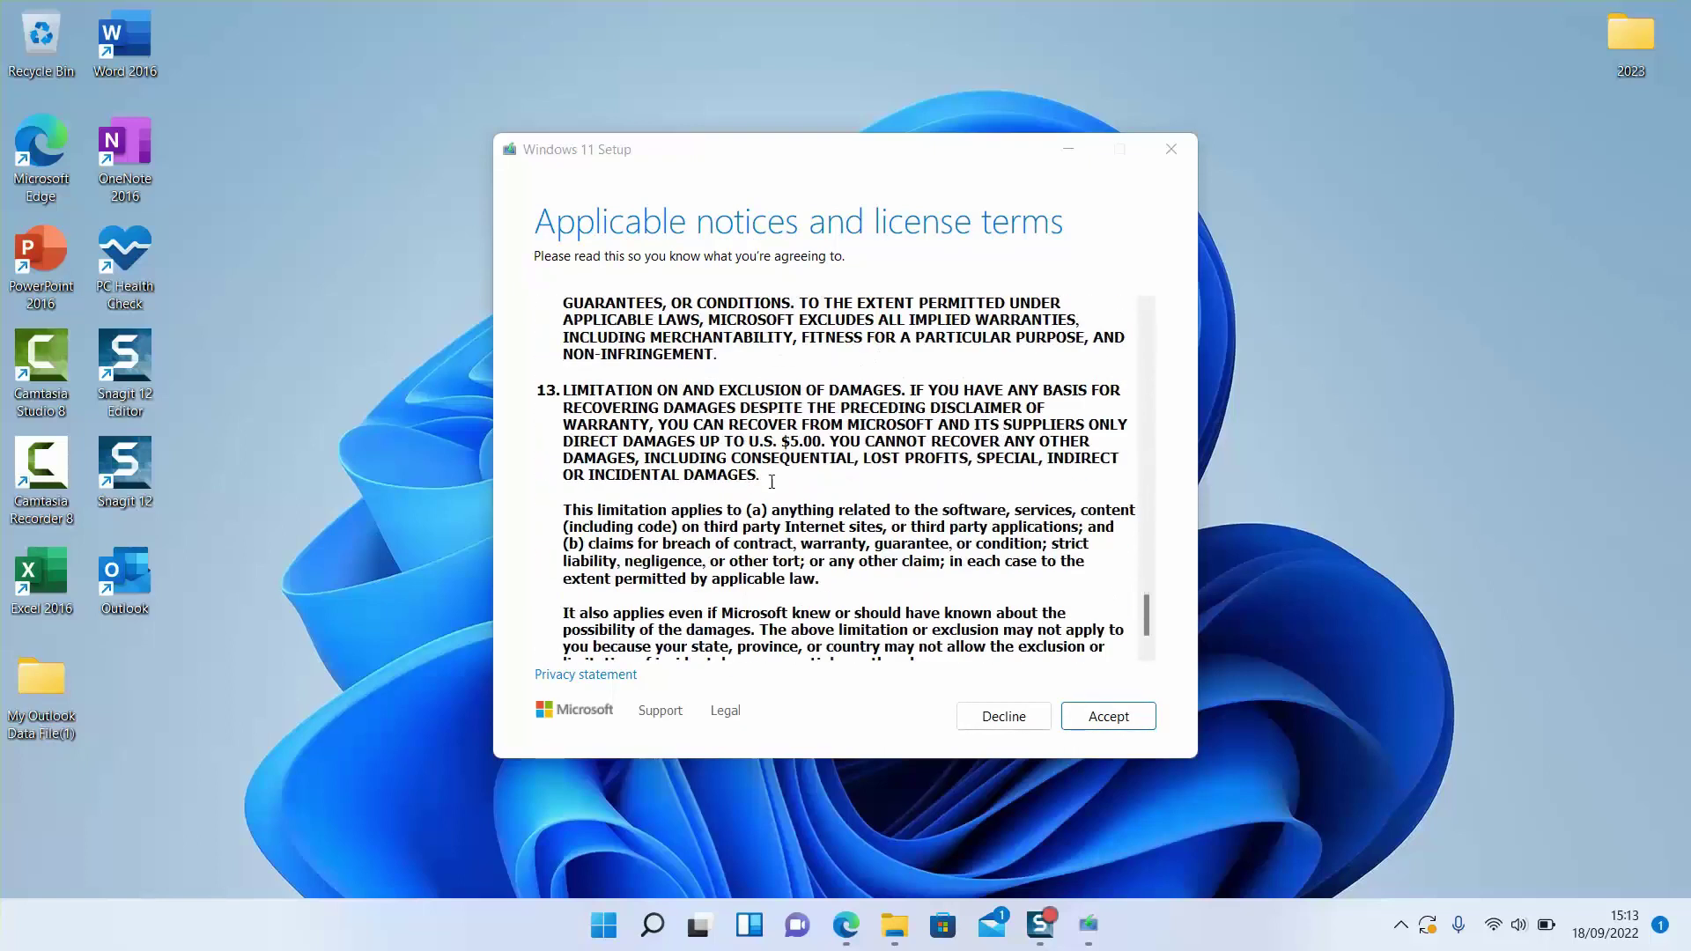
pyautogui.click(1115, 715)
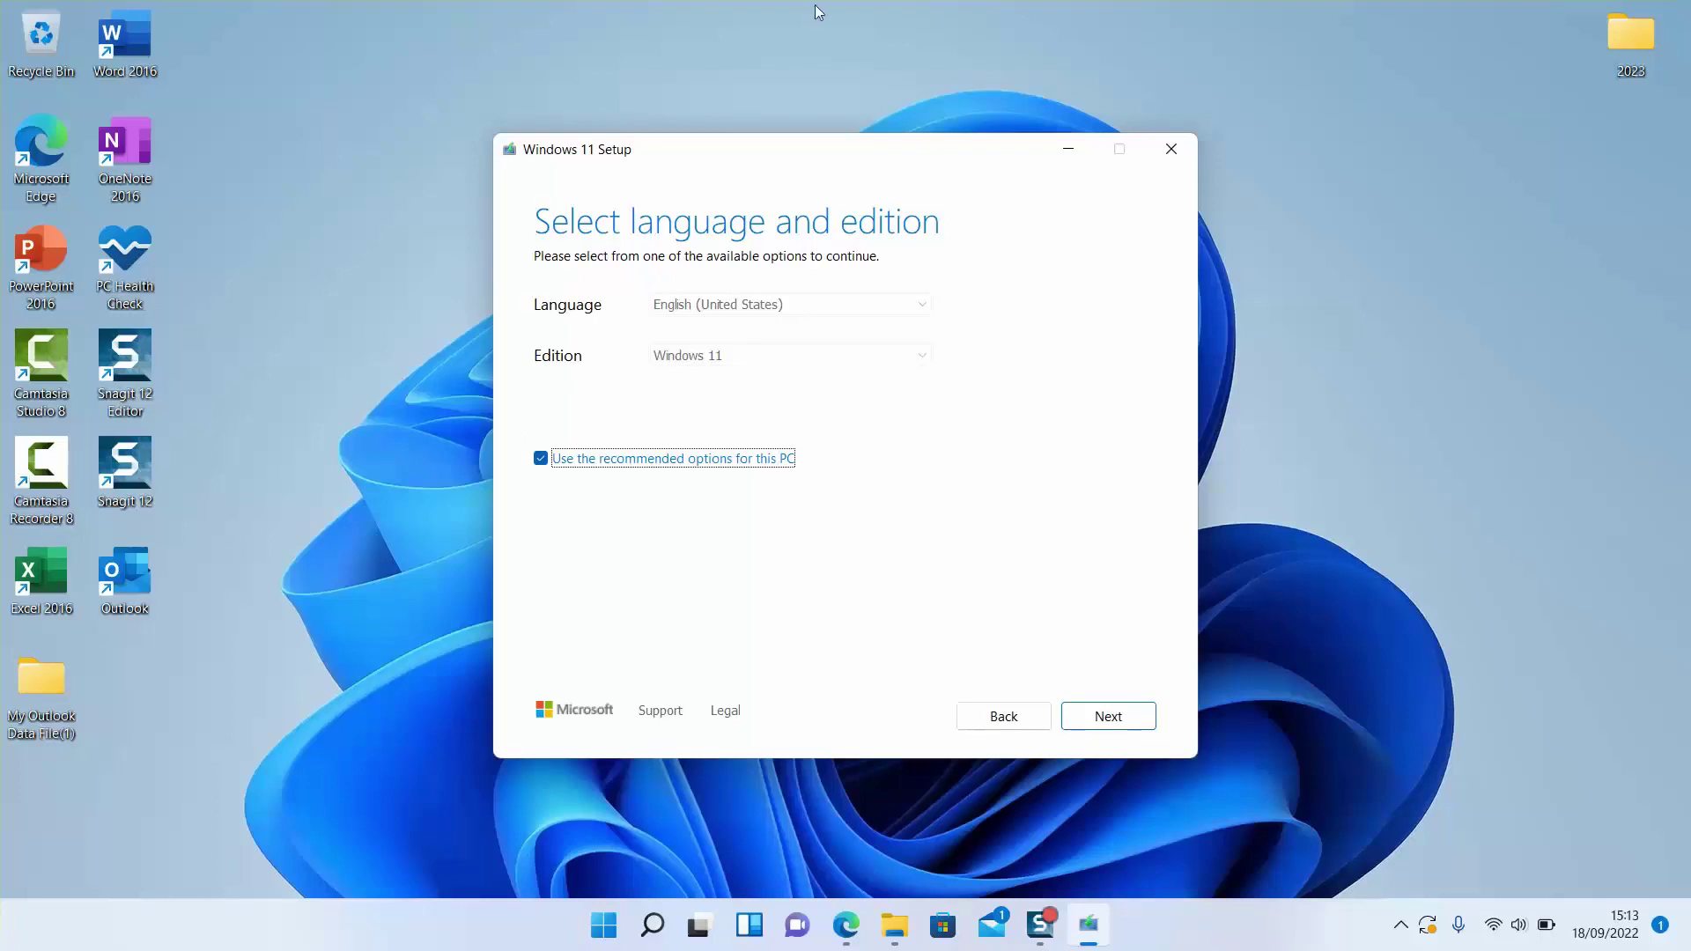
# Turn off the recommended options, set the language to français (France) with the Windows 11 edition, and continue the setup.
pyautogui.click(541, 459)
pyautogui.click(705, 306)
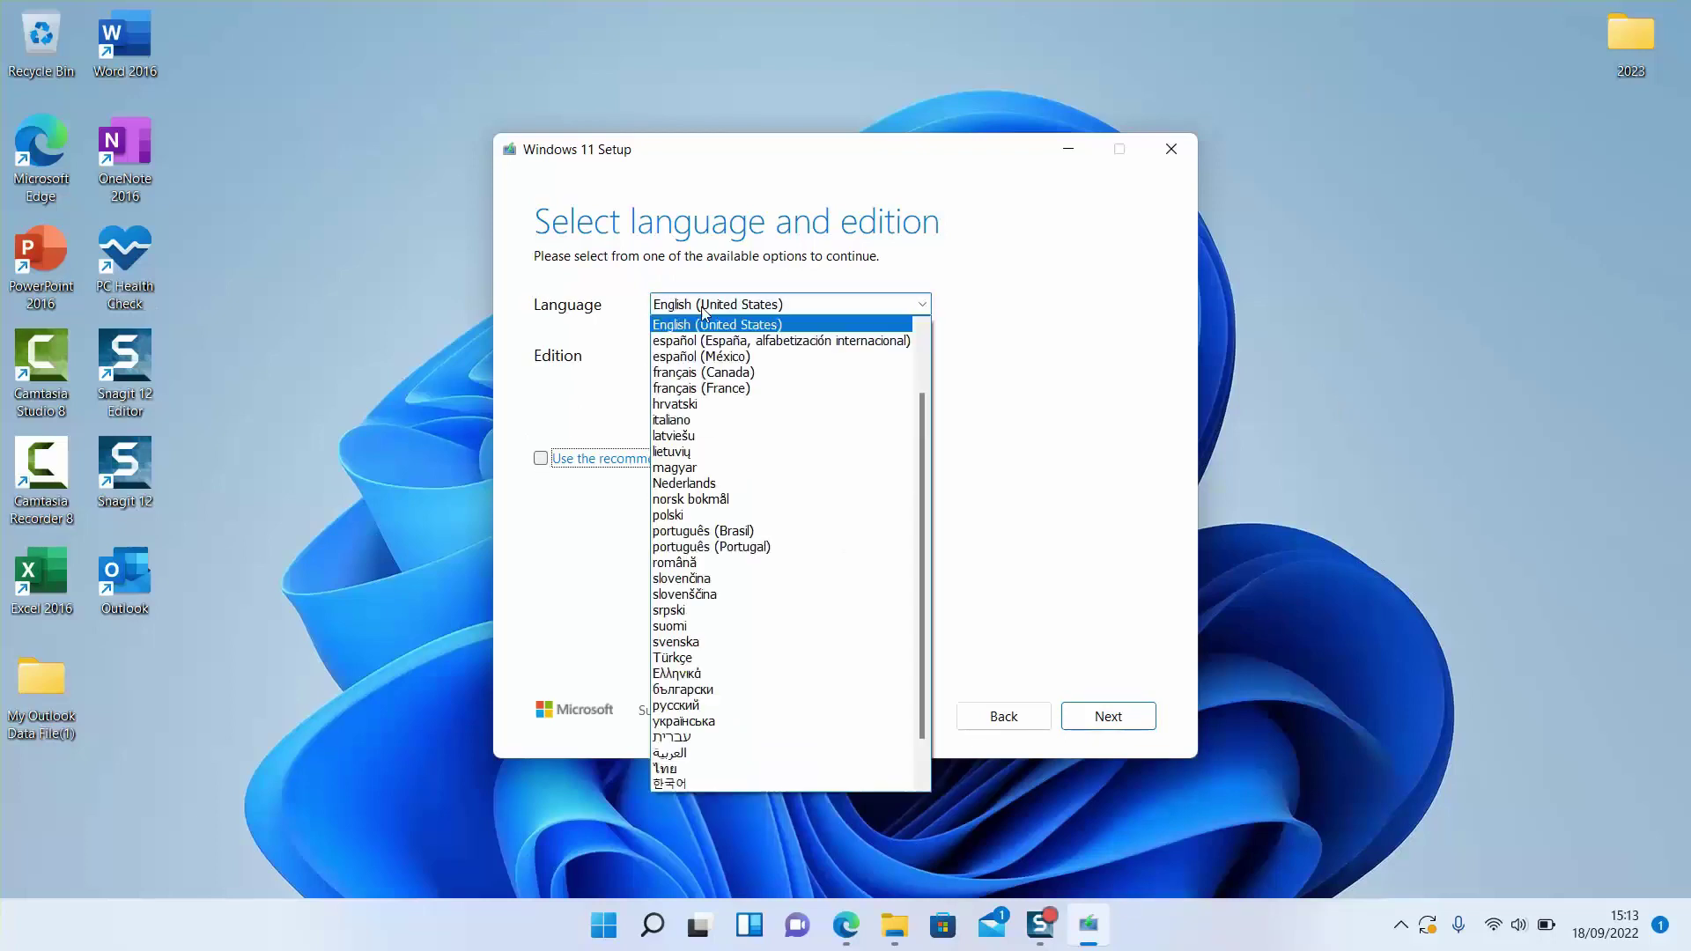
pyautogui.click(707, 388)
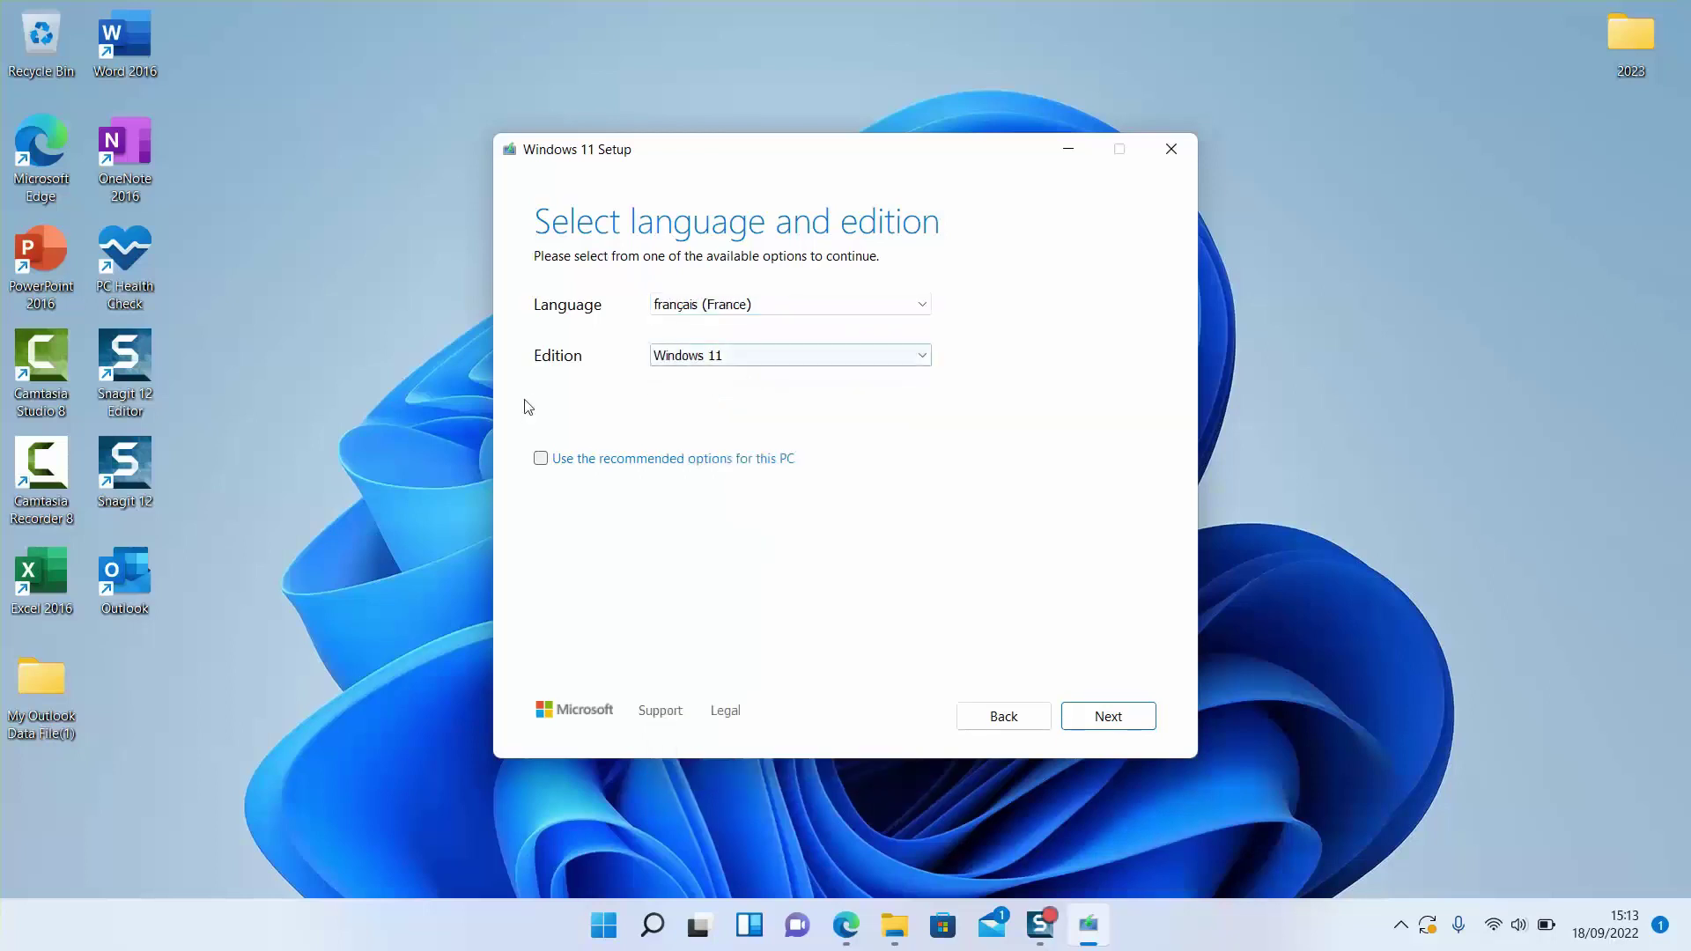
pyautogui.click(700, 356)
pyautogui.click(701, 358)
pyautogui.click(1120, 719)
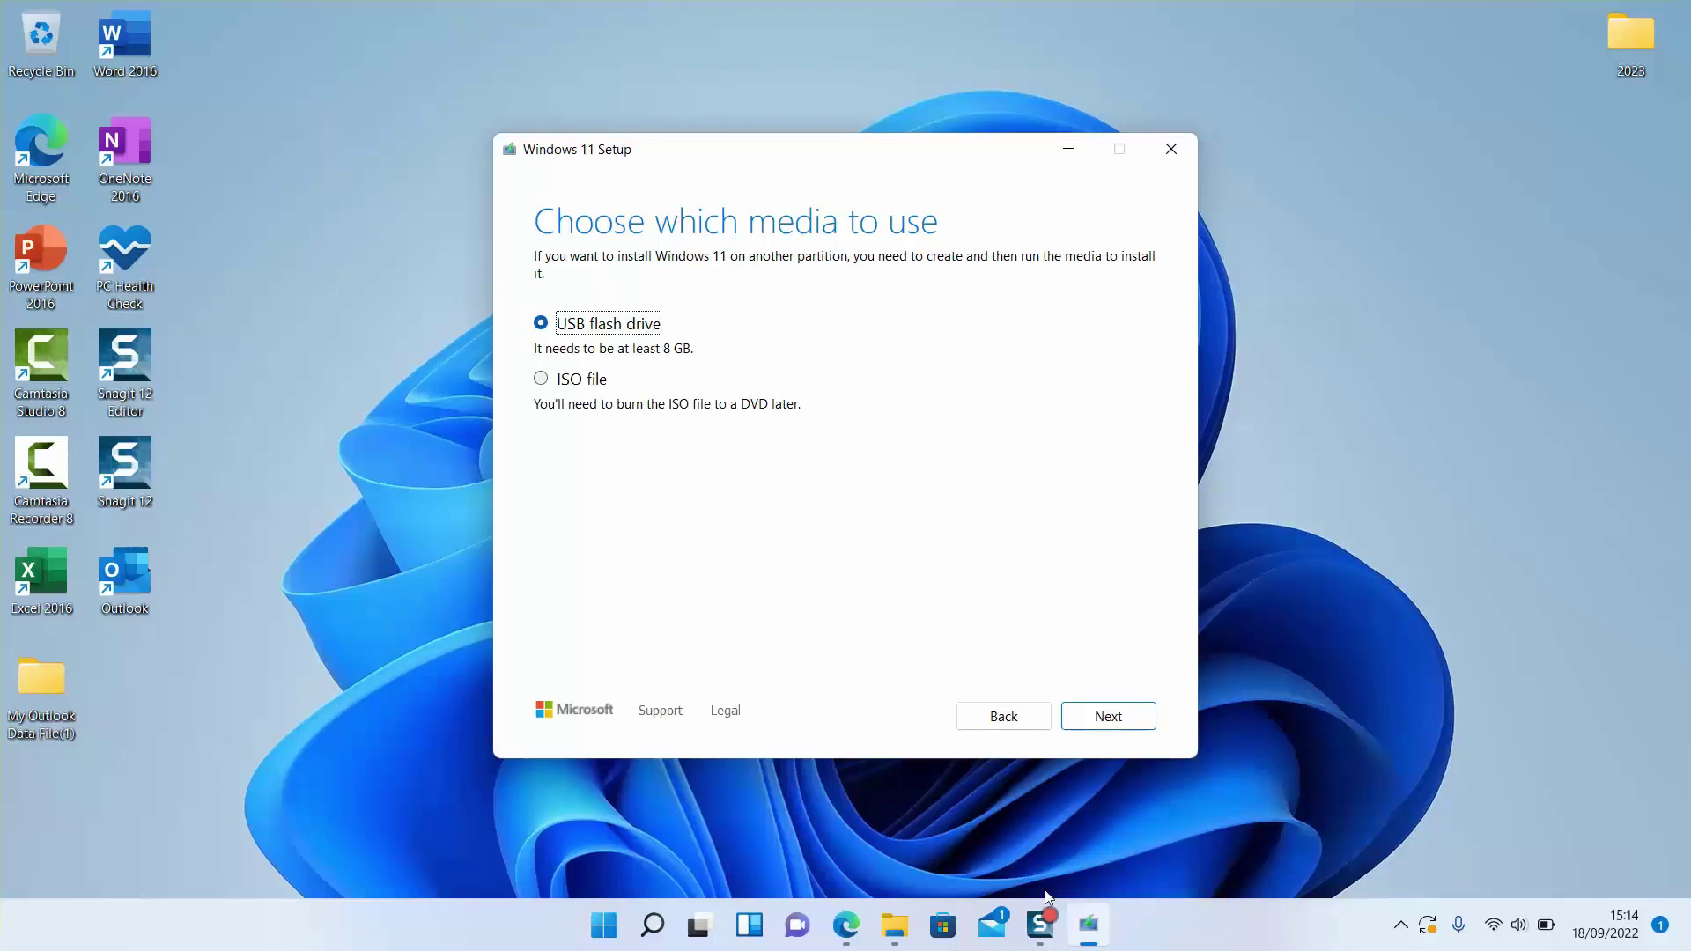
# Continue with USB flash drive as the media and, after checking the drives in File Explorer, select I: (ESD-USB).
pyautogui.click(1056, 918)
pyautogui.click(1091, 712)
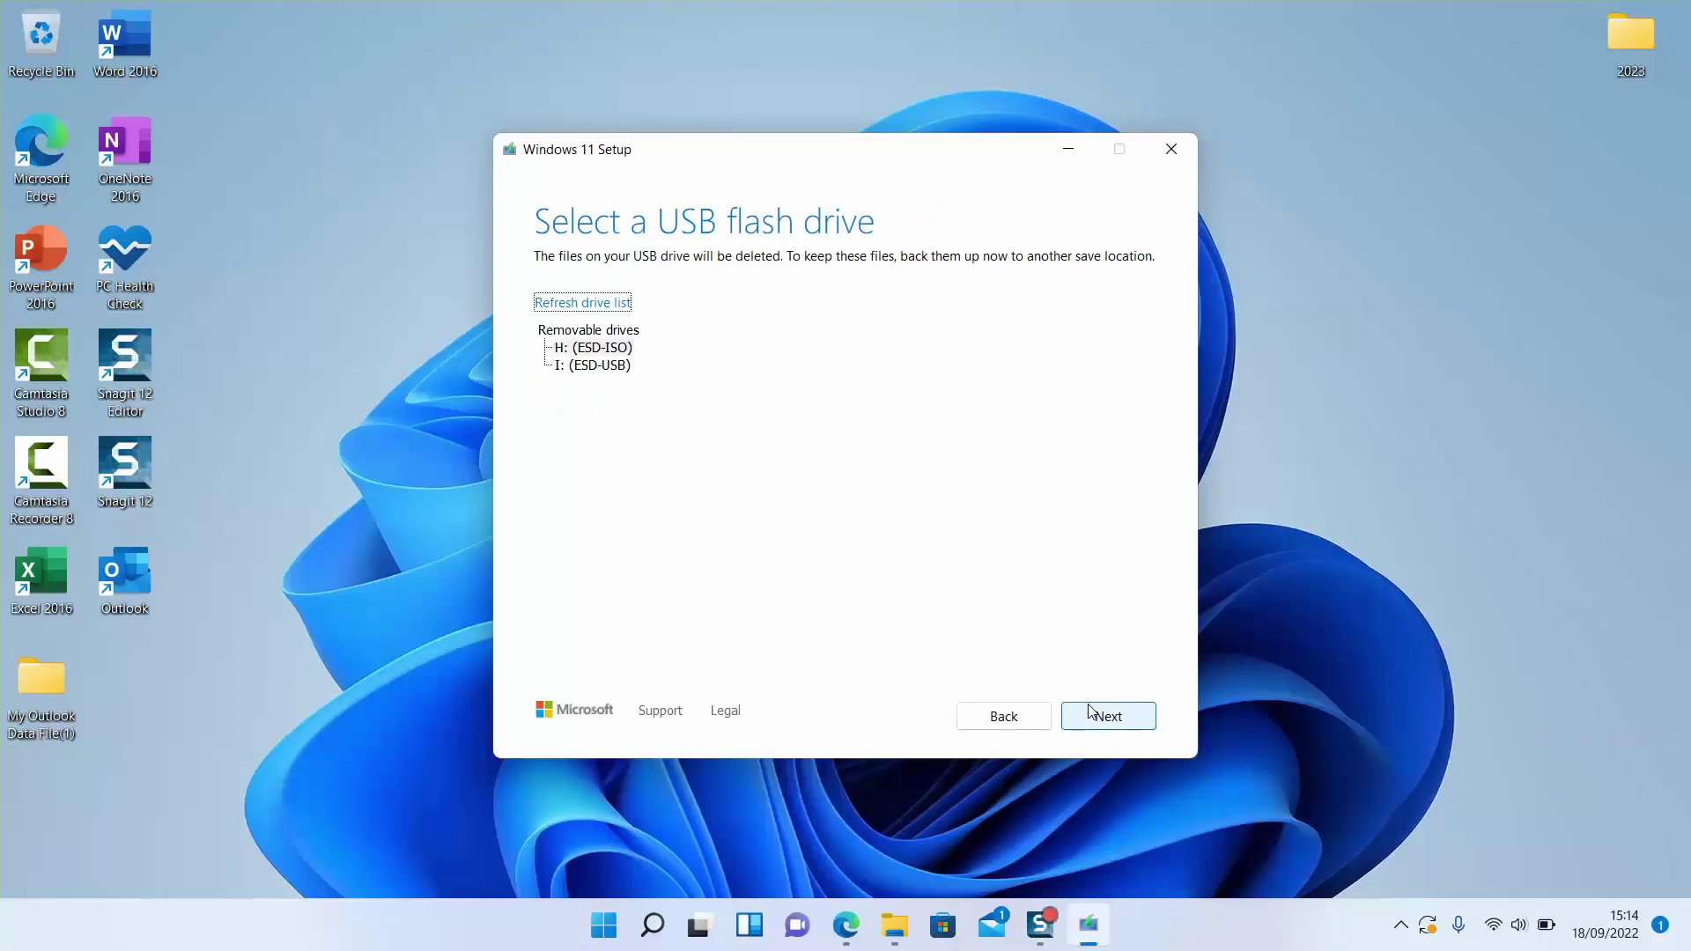
pyautogui.press('super+e')
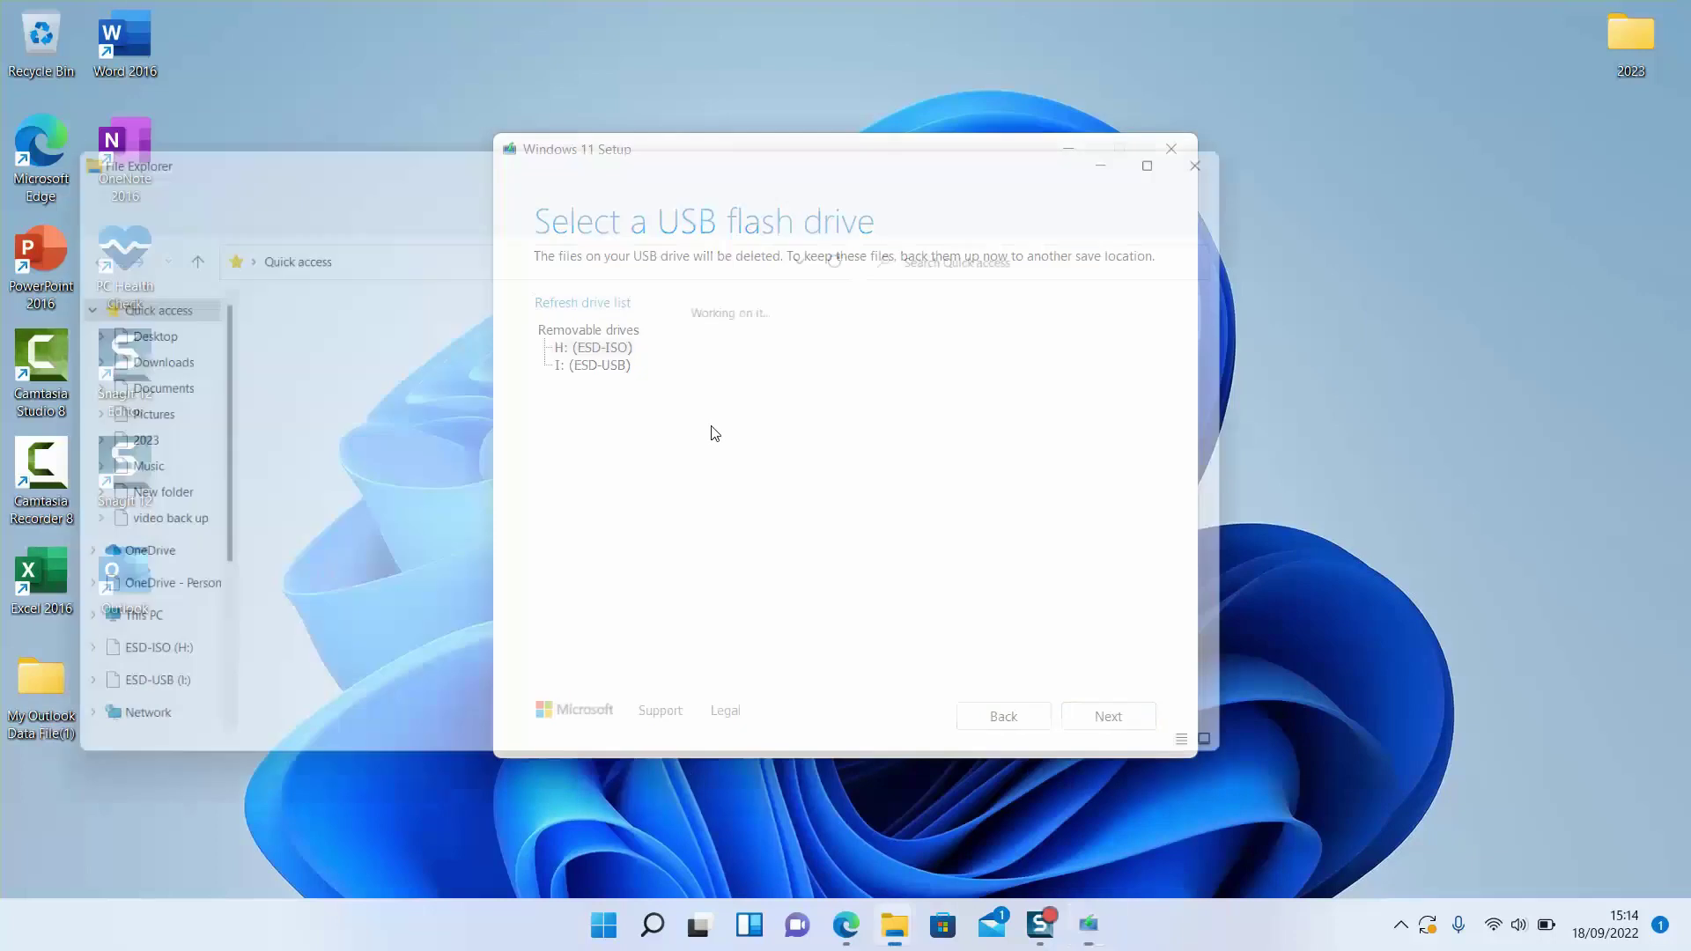
pyautogui.click(99, 643)
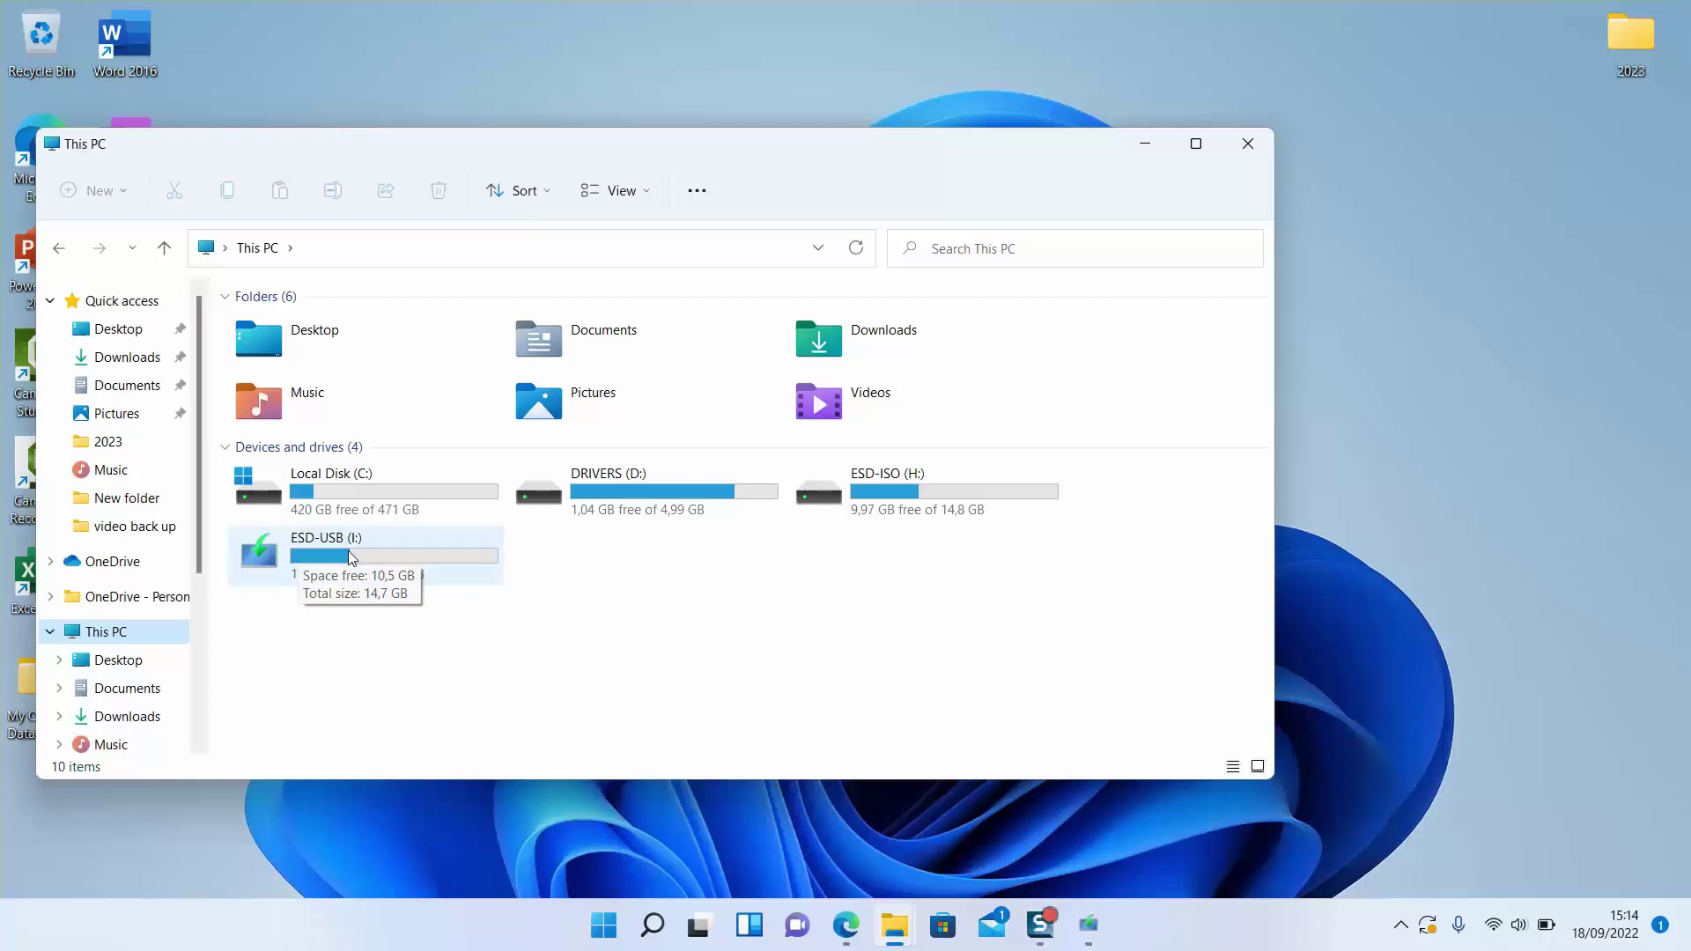
pyautogui.click(1149, 155)
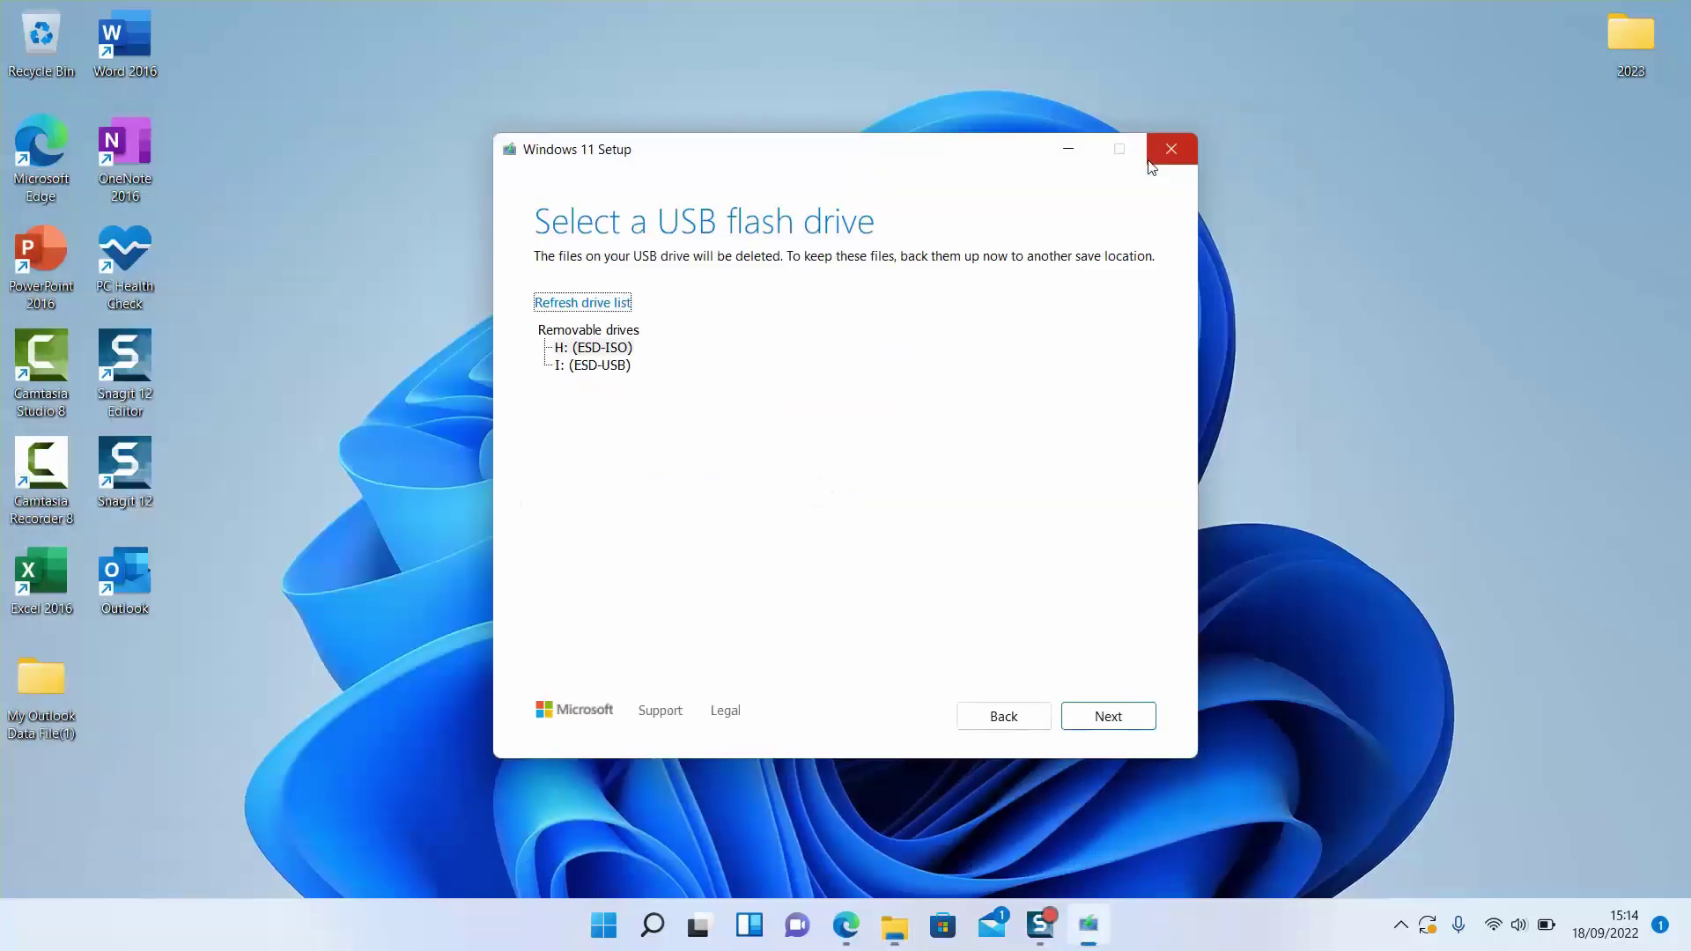
pyautogui.click(621, 368)
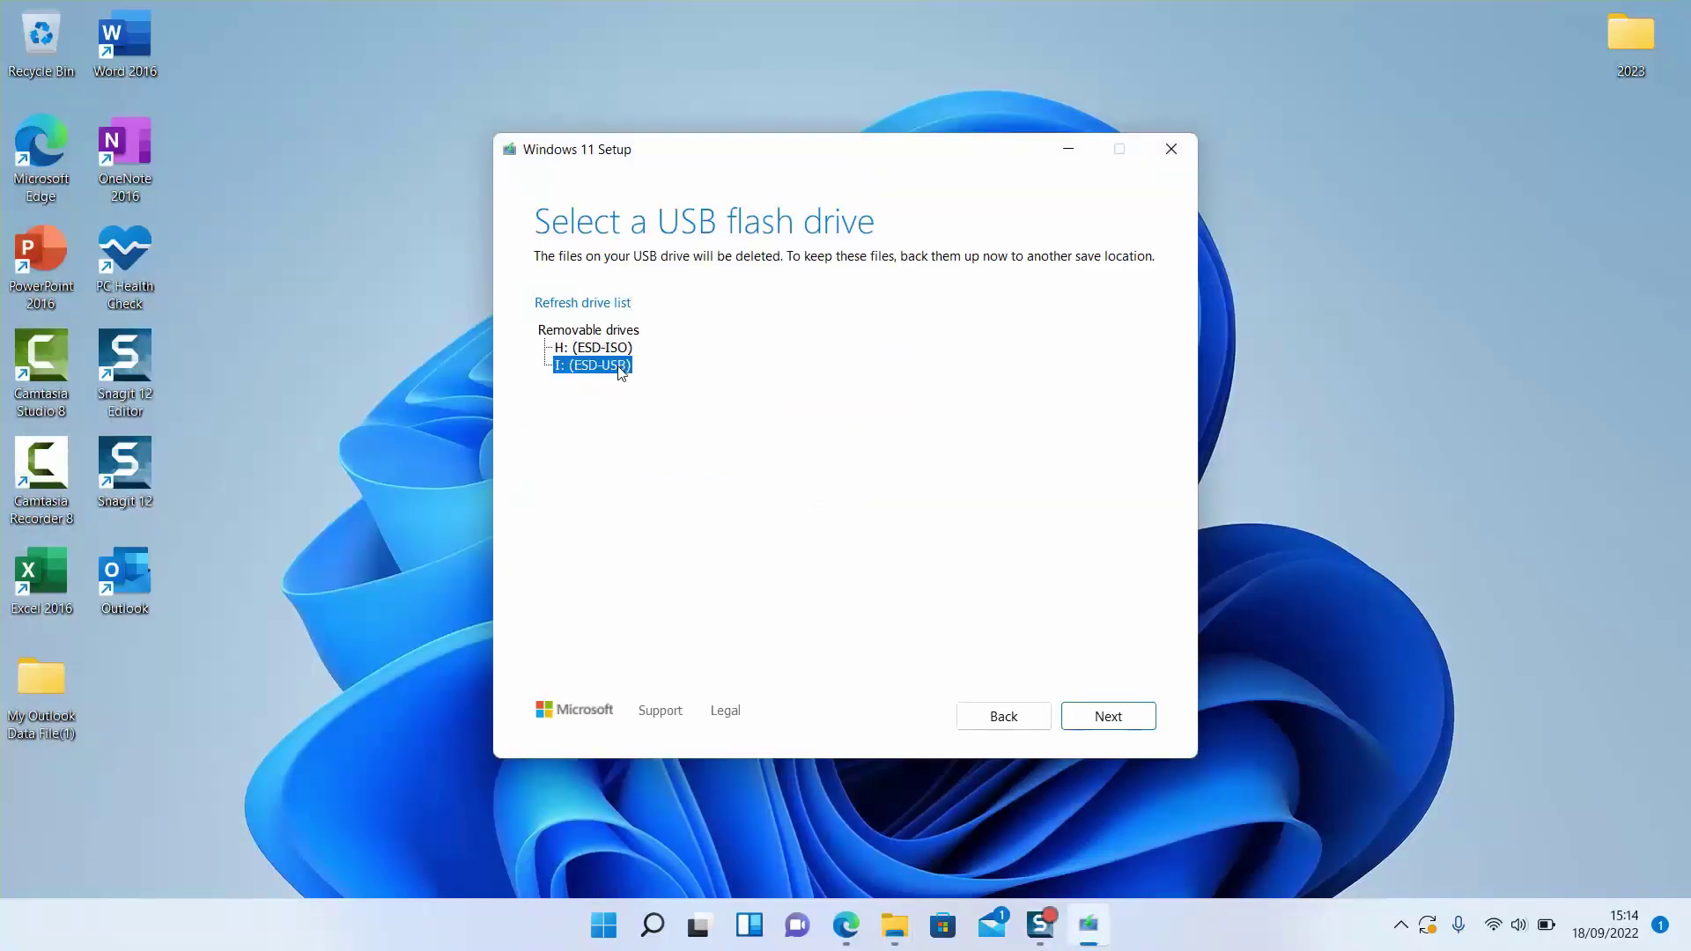
# Write the Windows 11 installation files to the selected USB flash drive and finish the media creation setup.
pyautogui.click(1124, 711)
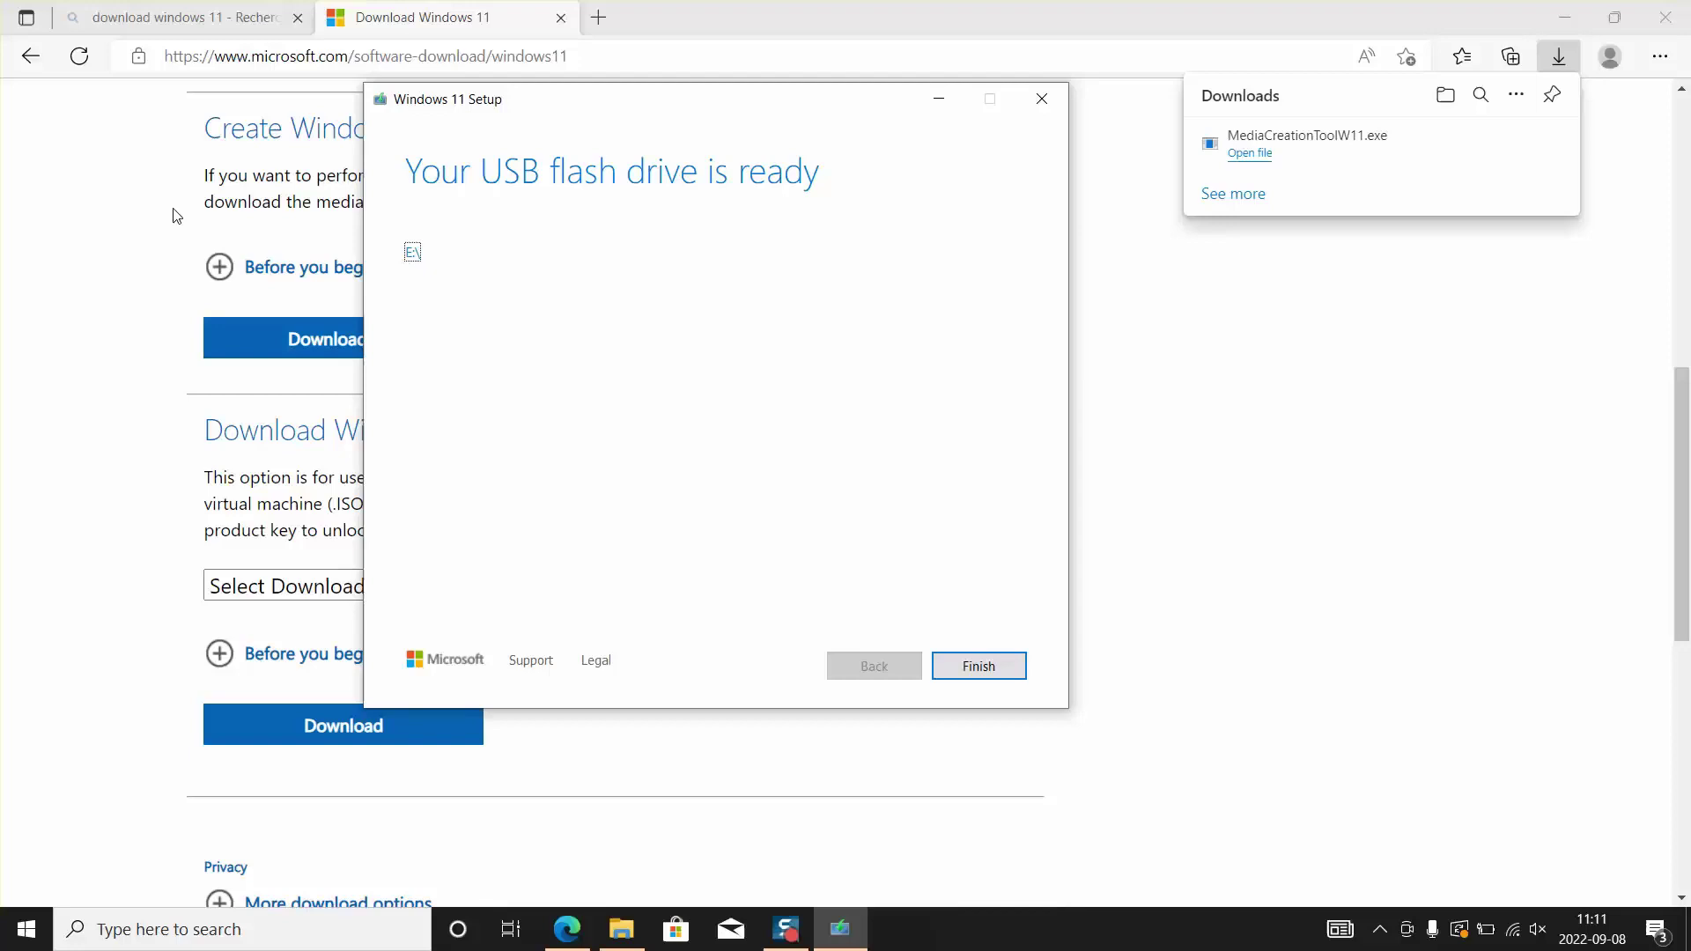
pyautogui.click(983, 666)
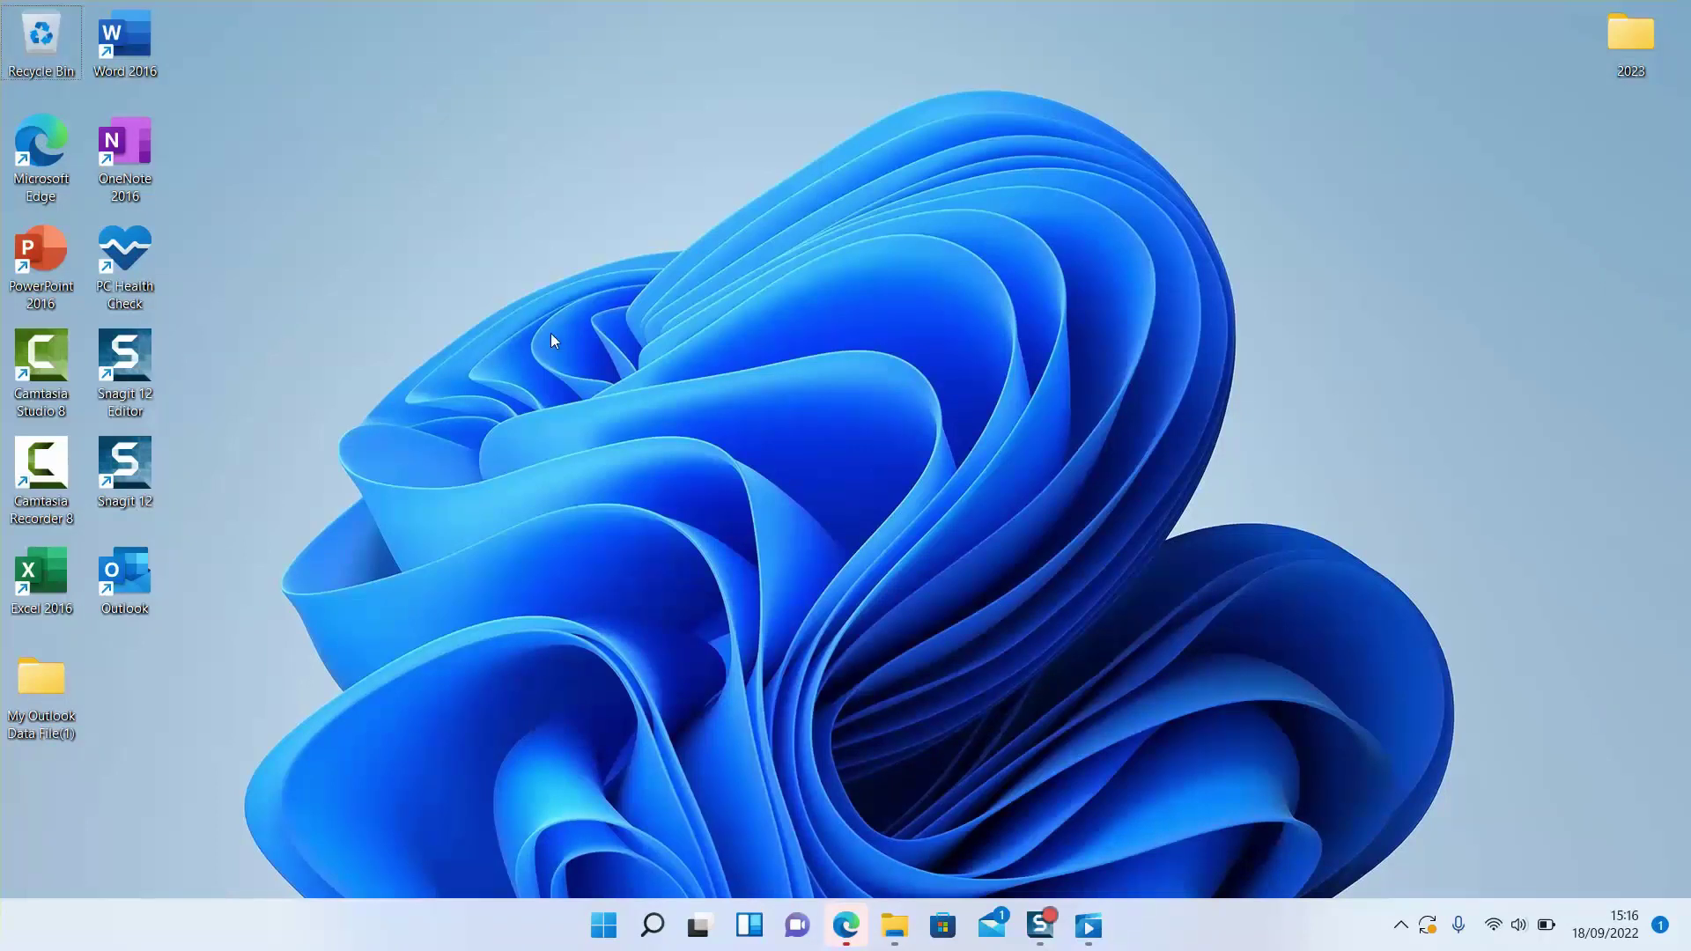
# Open the ESD-USB (I:) drive from This PC in a maximized File Explorer window.
pyautogui.press('super+e')
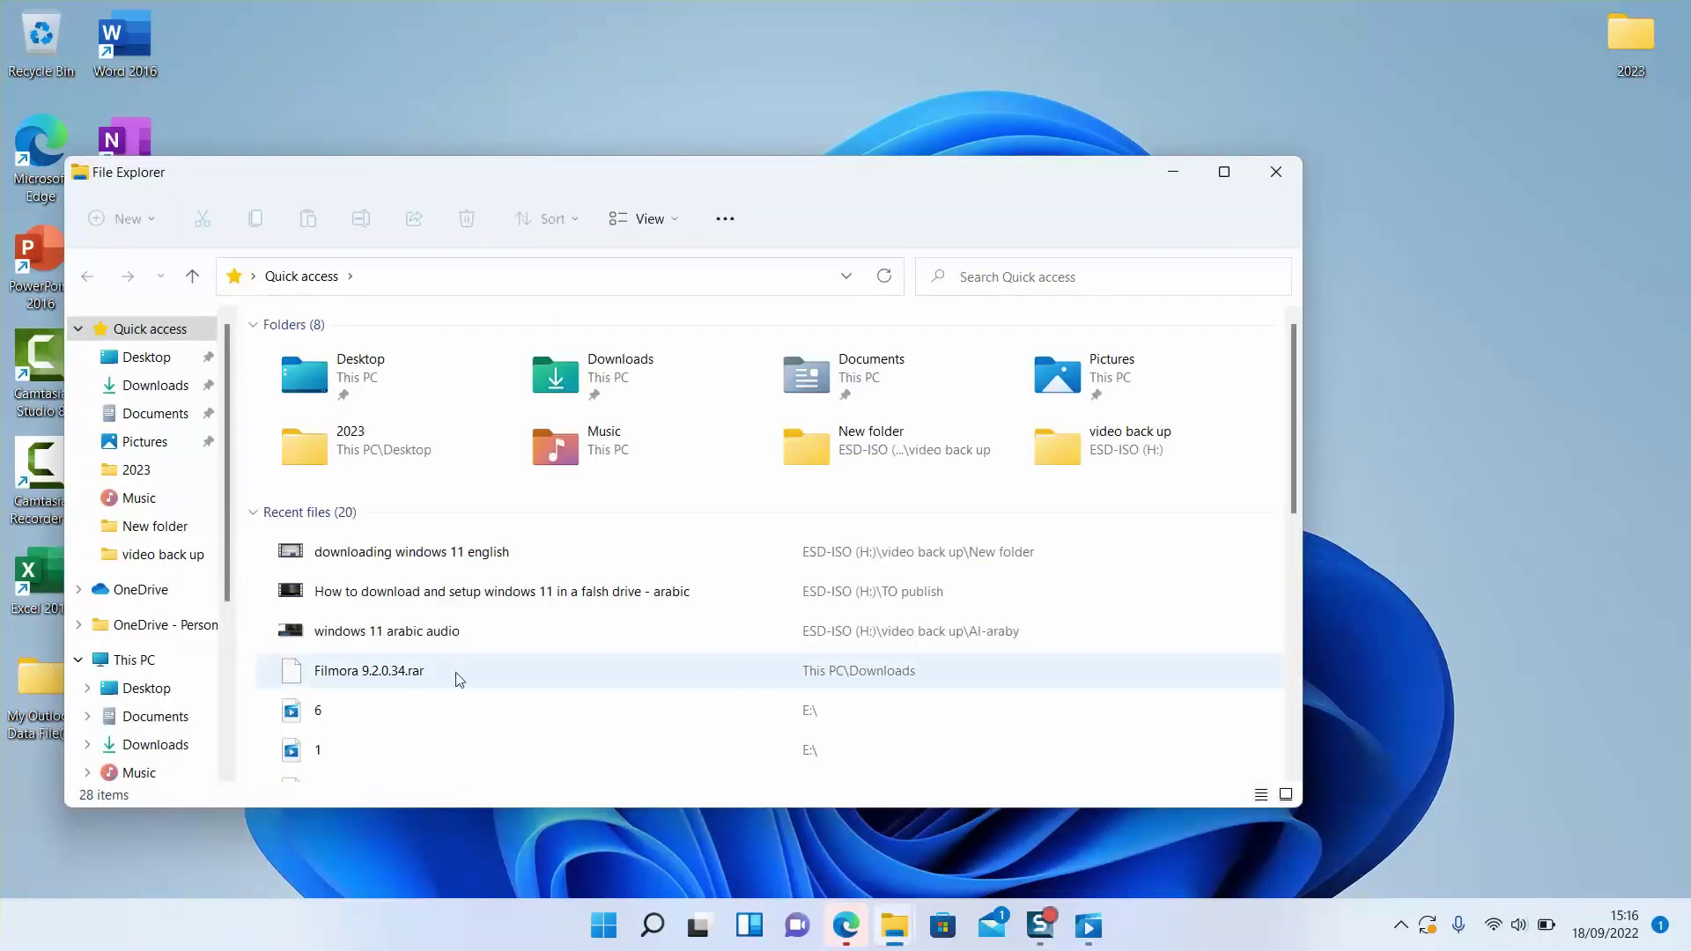
pyautogui.click(146, 662)
pyautogui.click(373, 569)
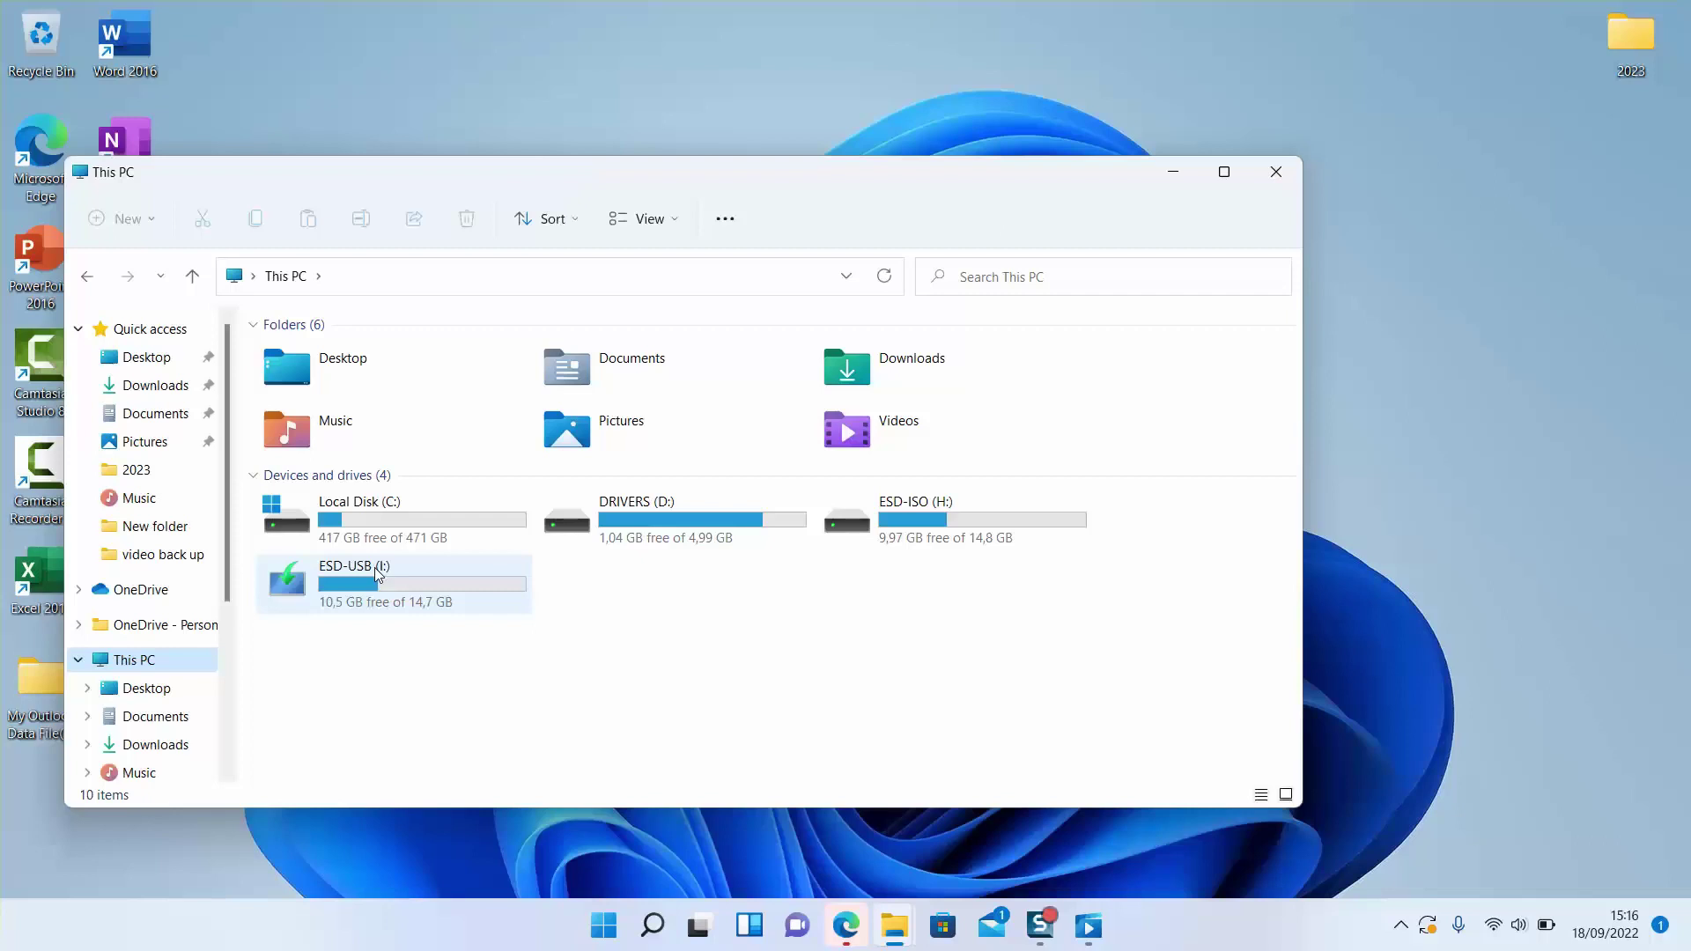
pyautogui.doubleClick(373, 567)
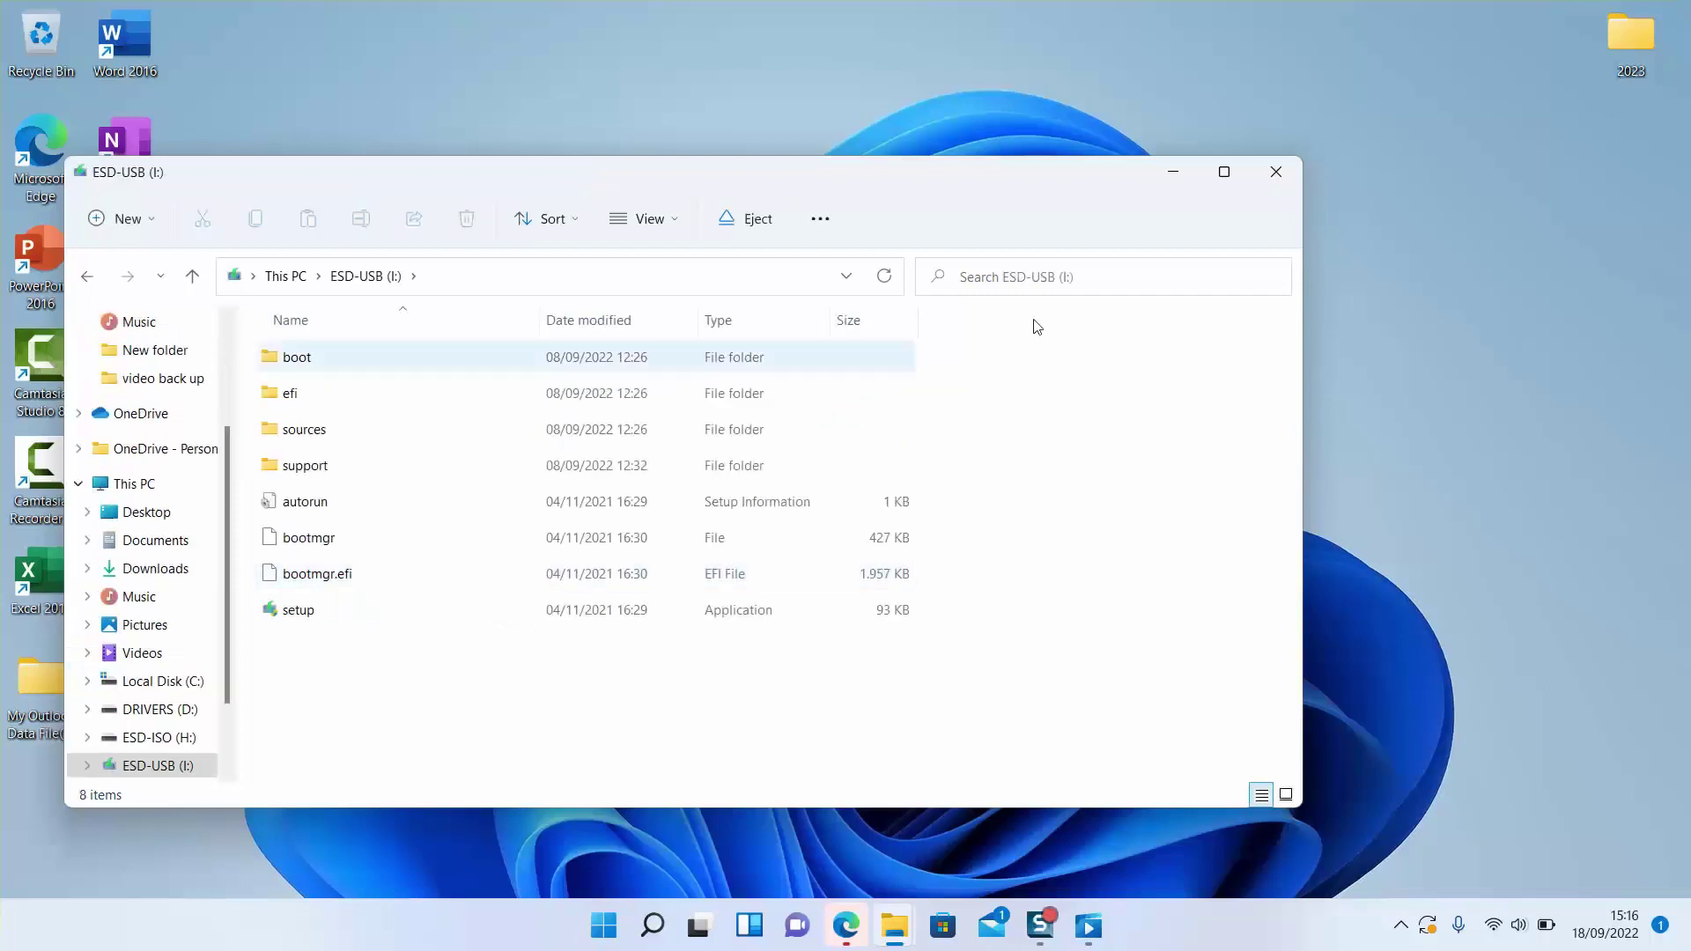
pyautogui.click(1222, 174)
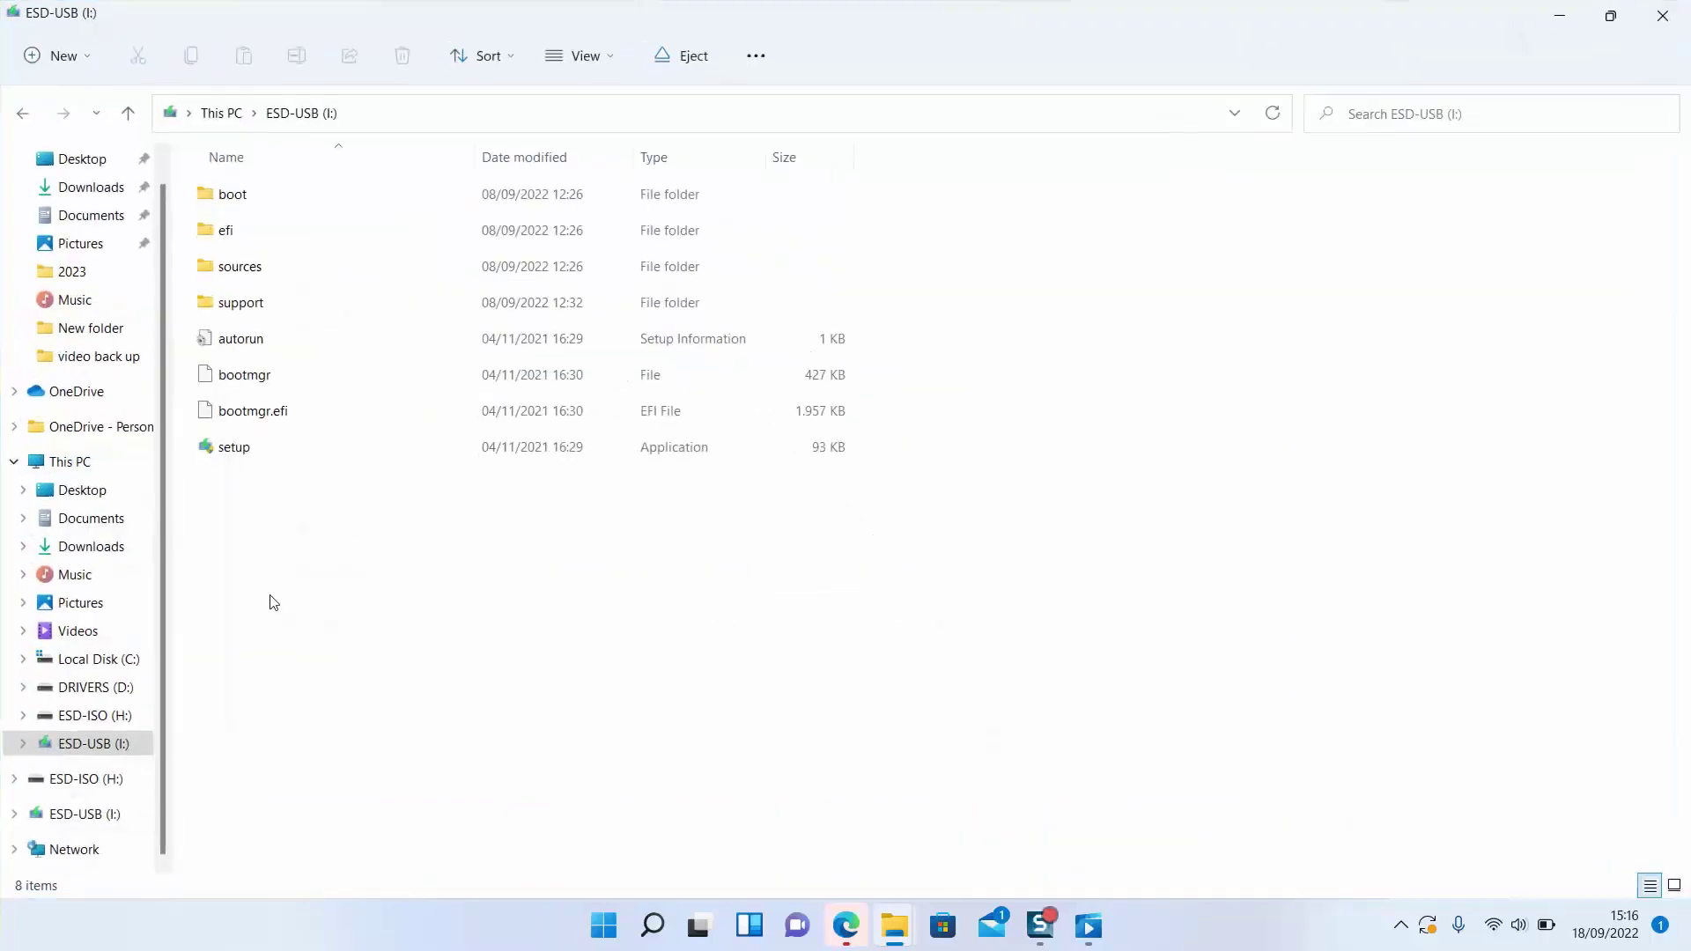
# Run the setup application from the ESD-USB (I:) drive and minimize File Explorer.
pyautogui.doubleClick(393, 446)
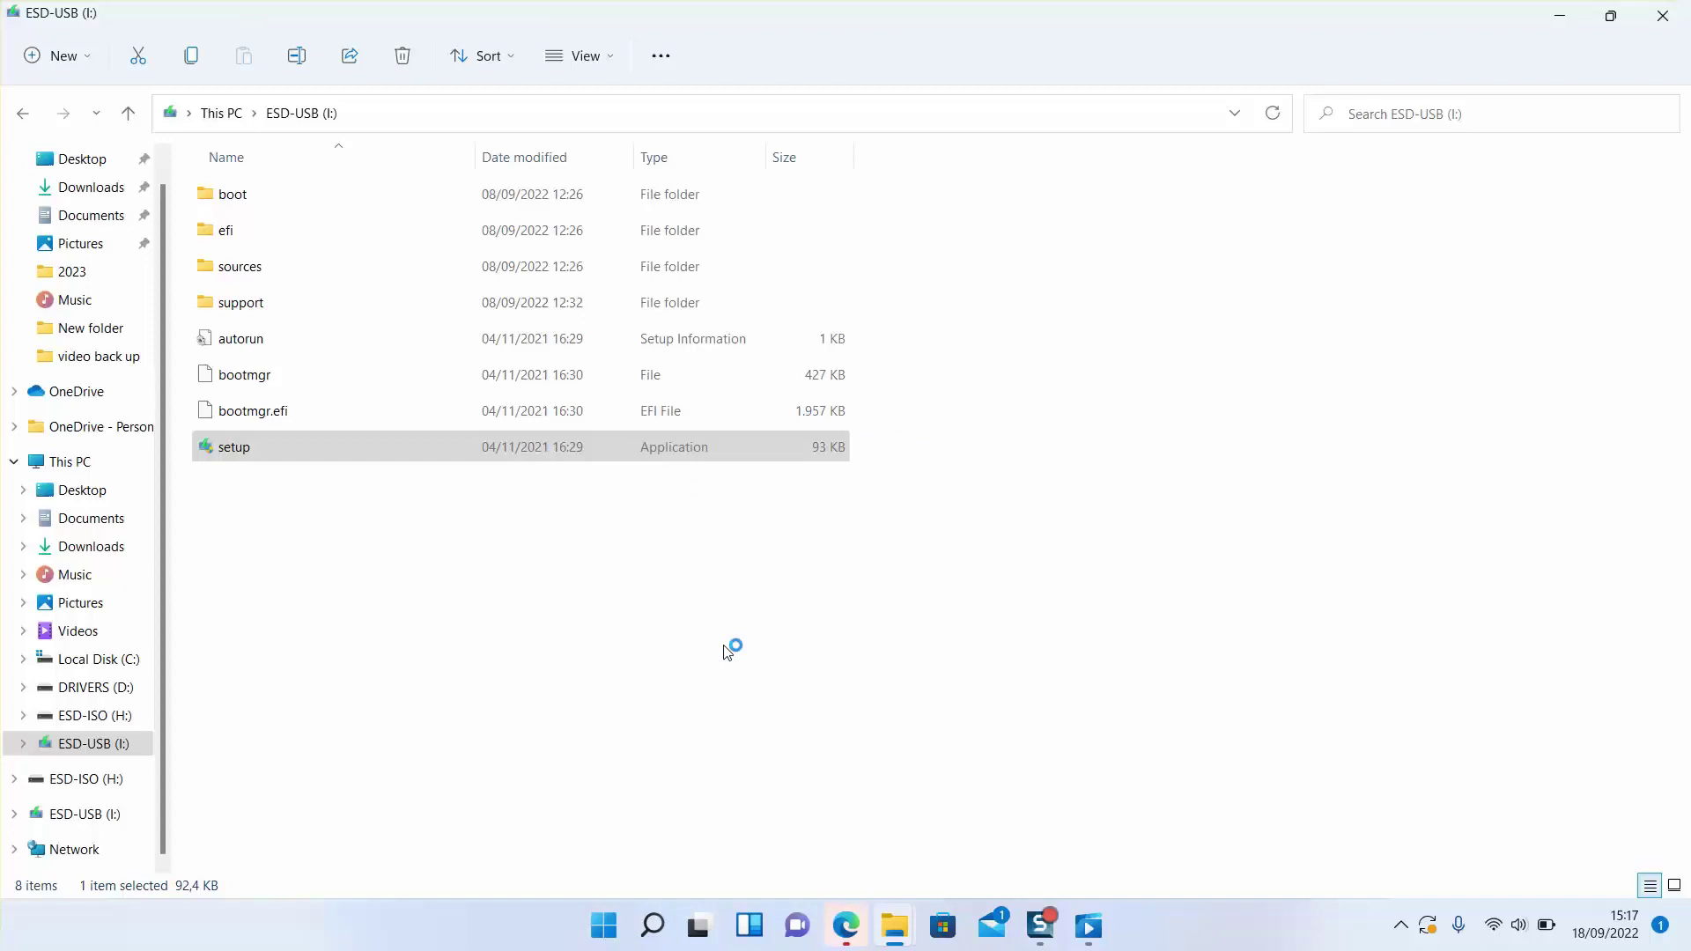
pyautogui.click(728, 651)
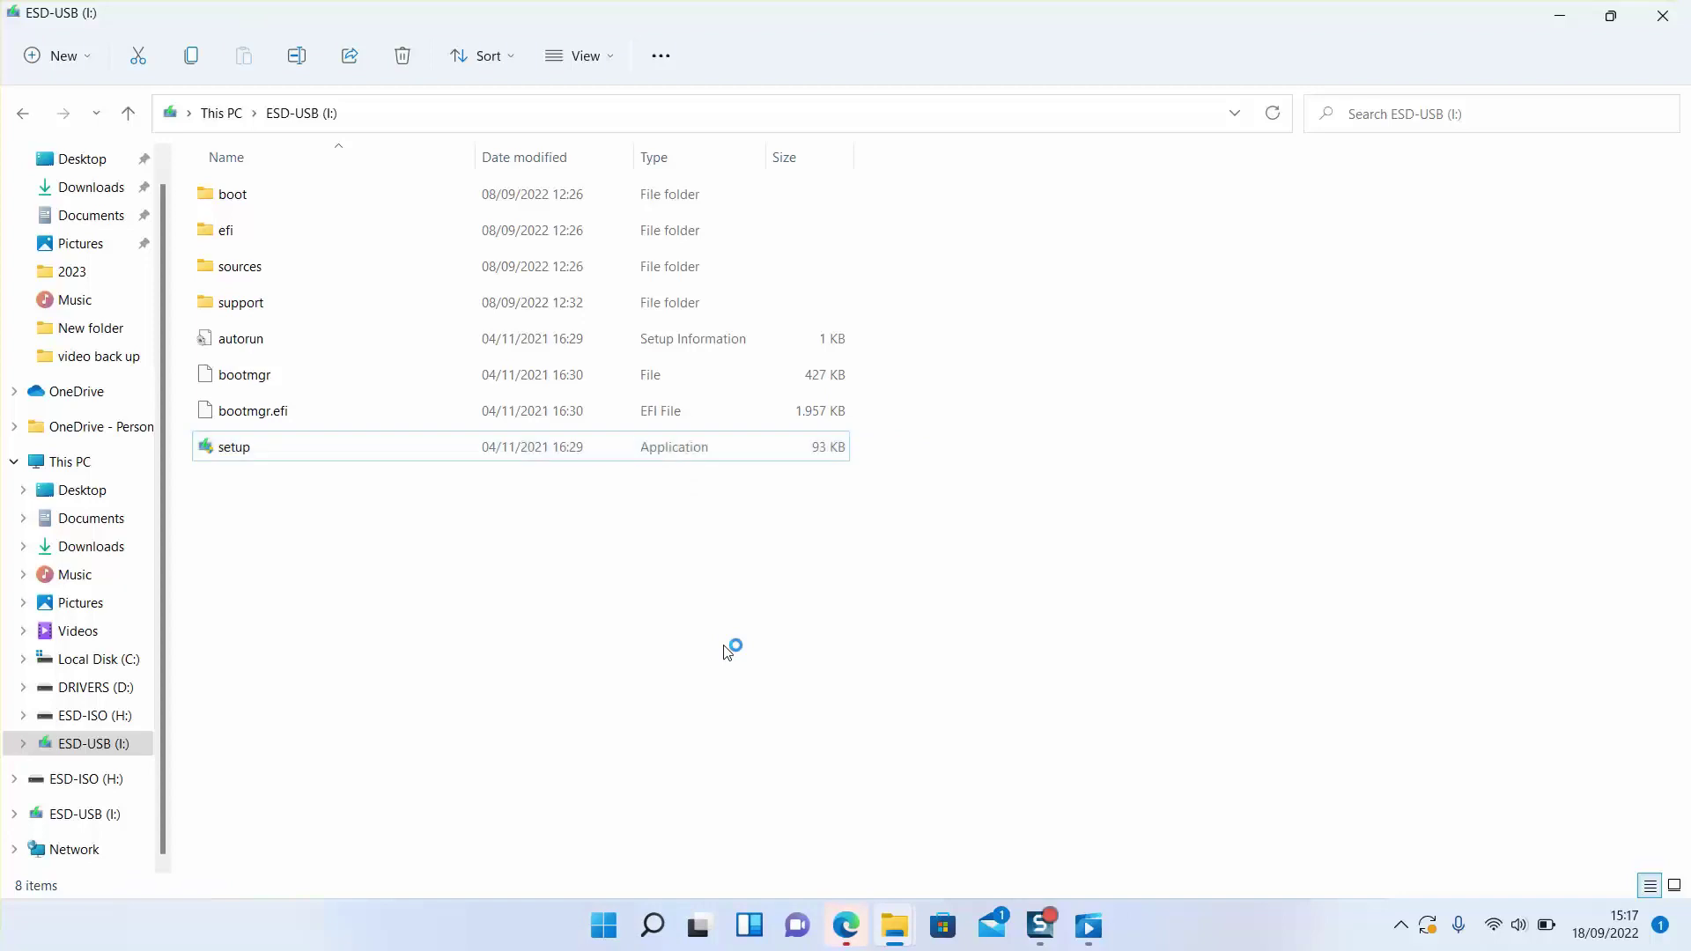
pyautogui.click(1569, 12)
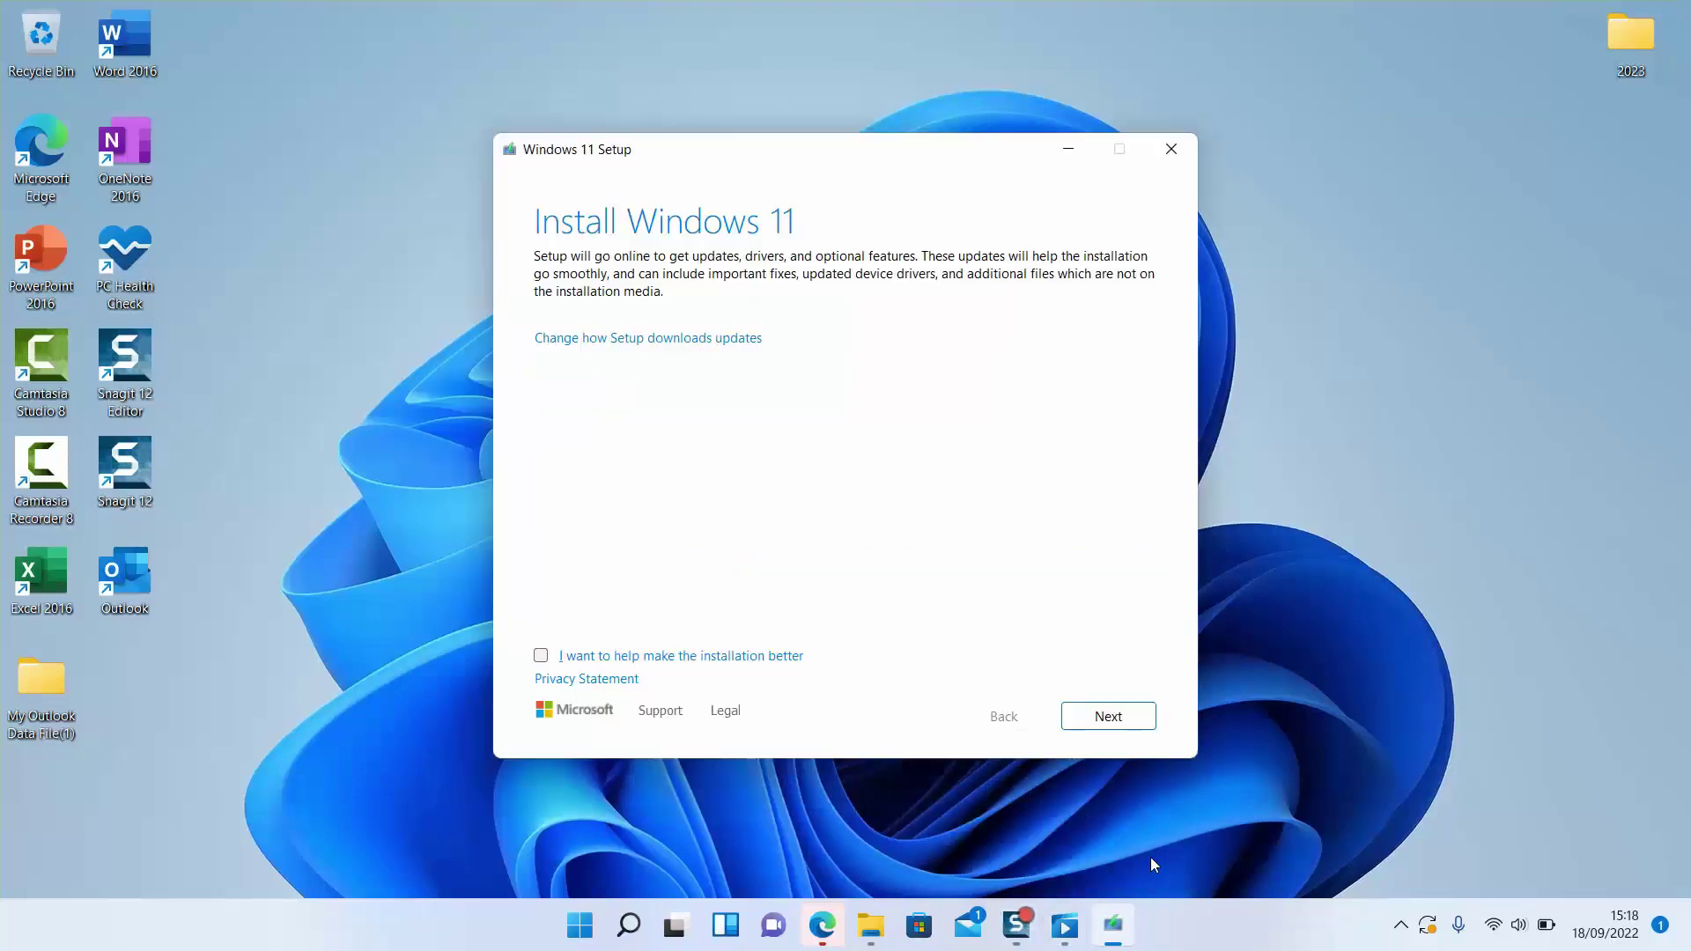
# Change how Setup downloads updates to "Not right now" and continue the Windows 11 installation.
pyautogui.click(586, 343)
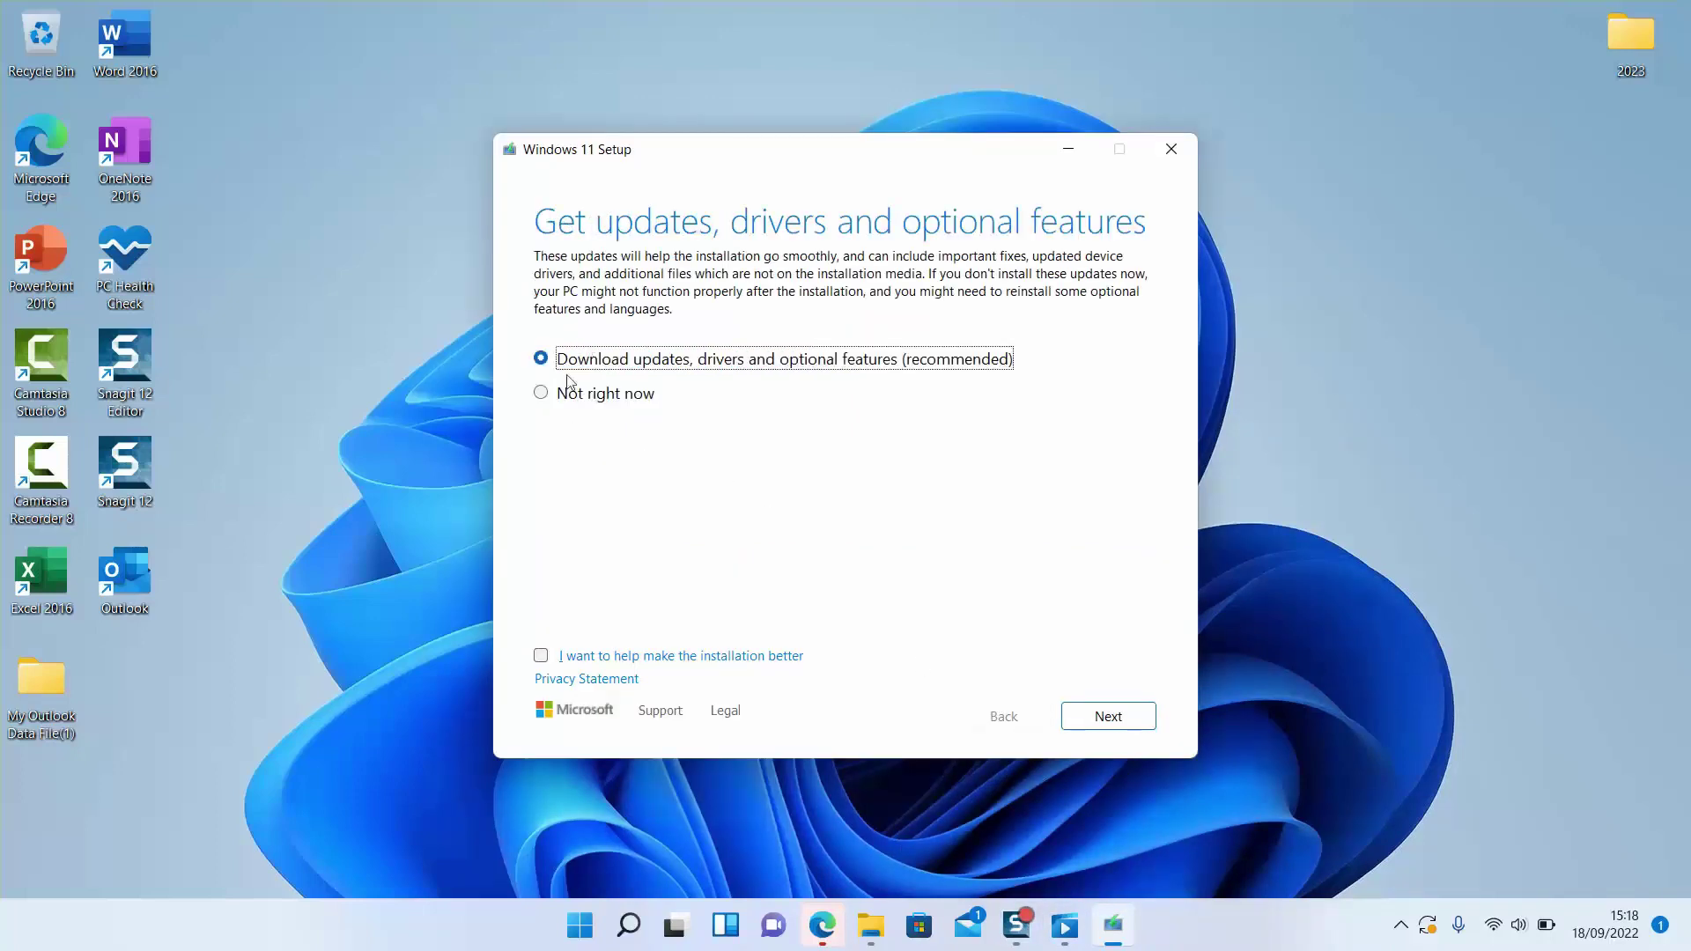
pyautogui.click(565, 397)
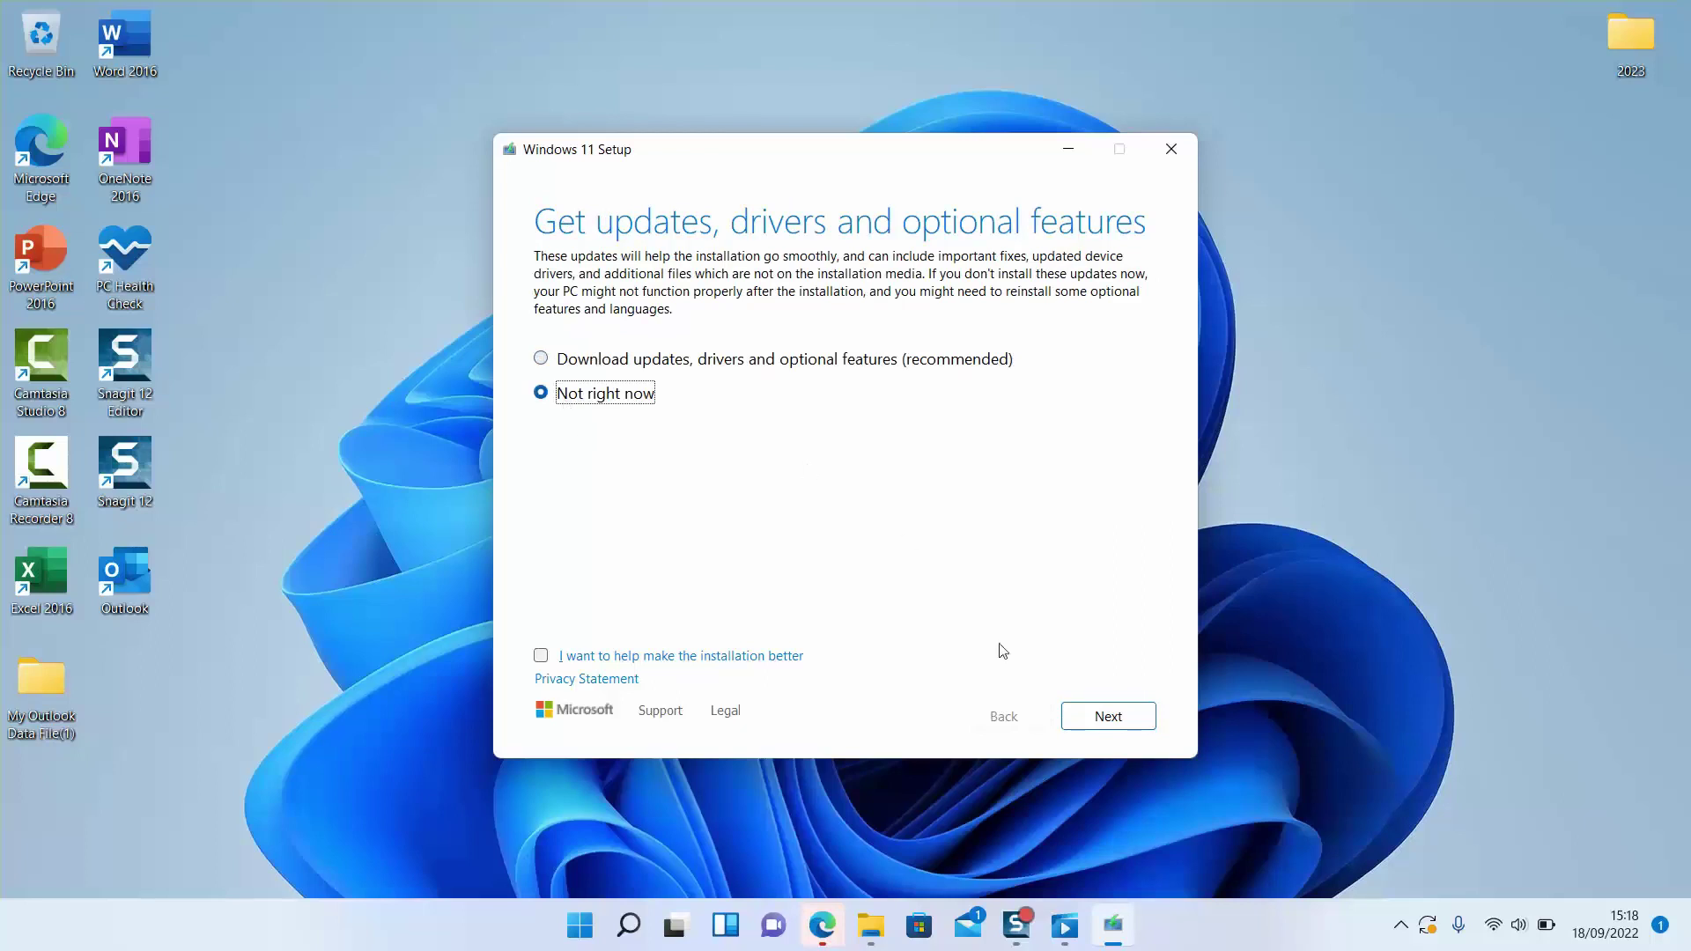
pyautogui.click(1101, 716)
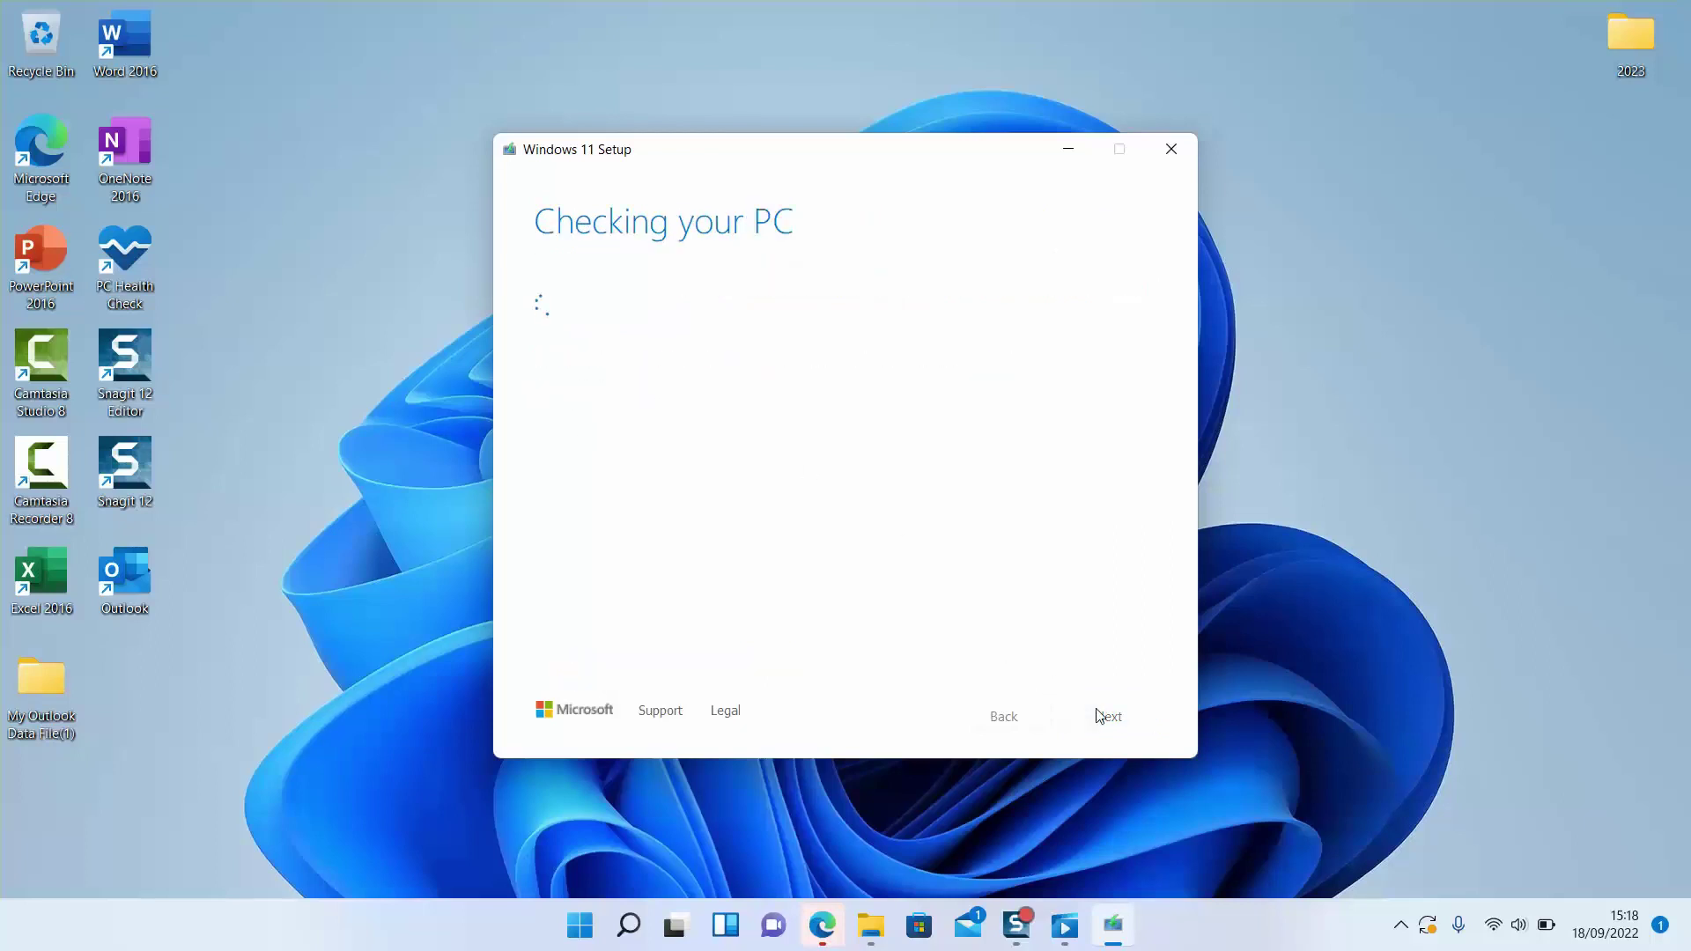